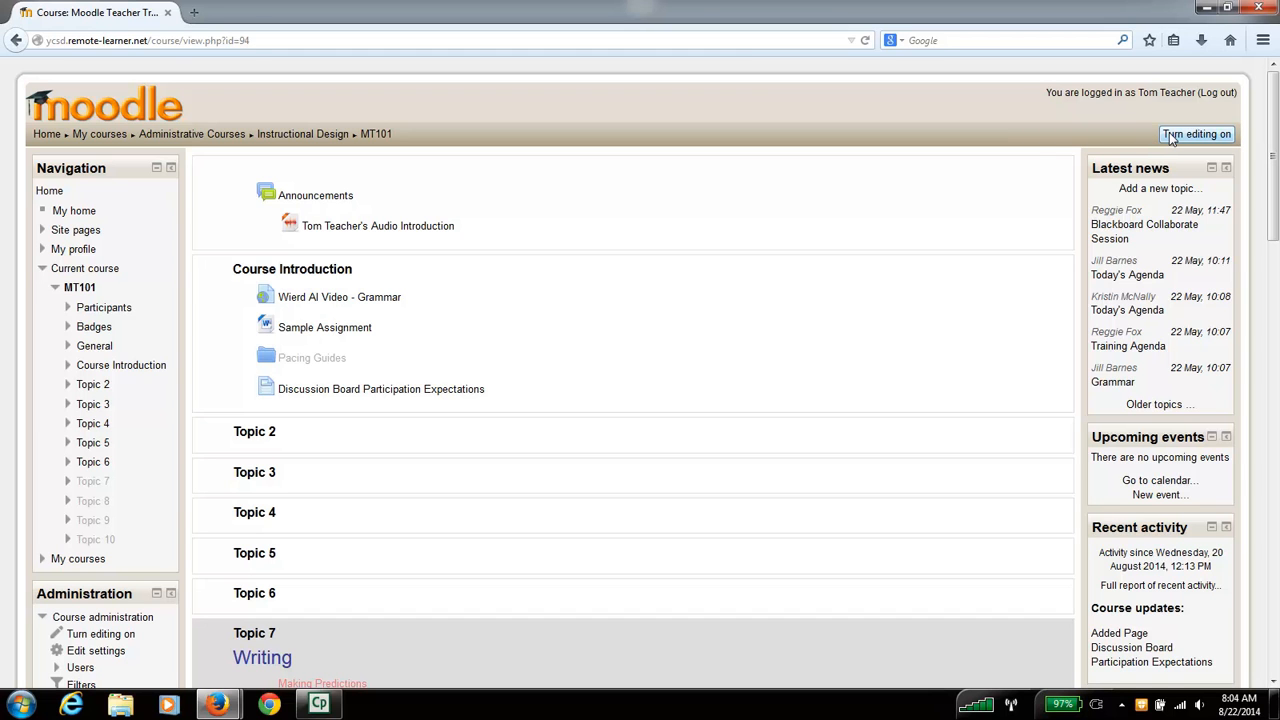
Step: Turn on editing for the course and add a new Assignment activity to the Course Introduction section
click(1172, 137)
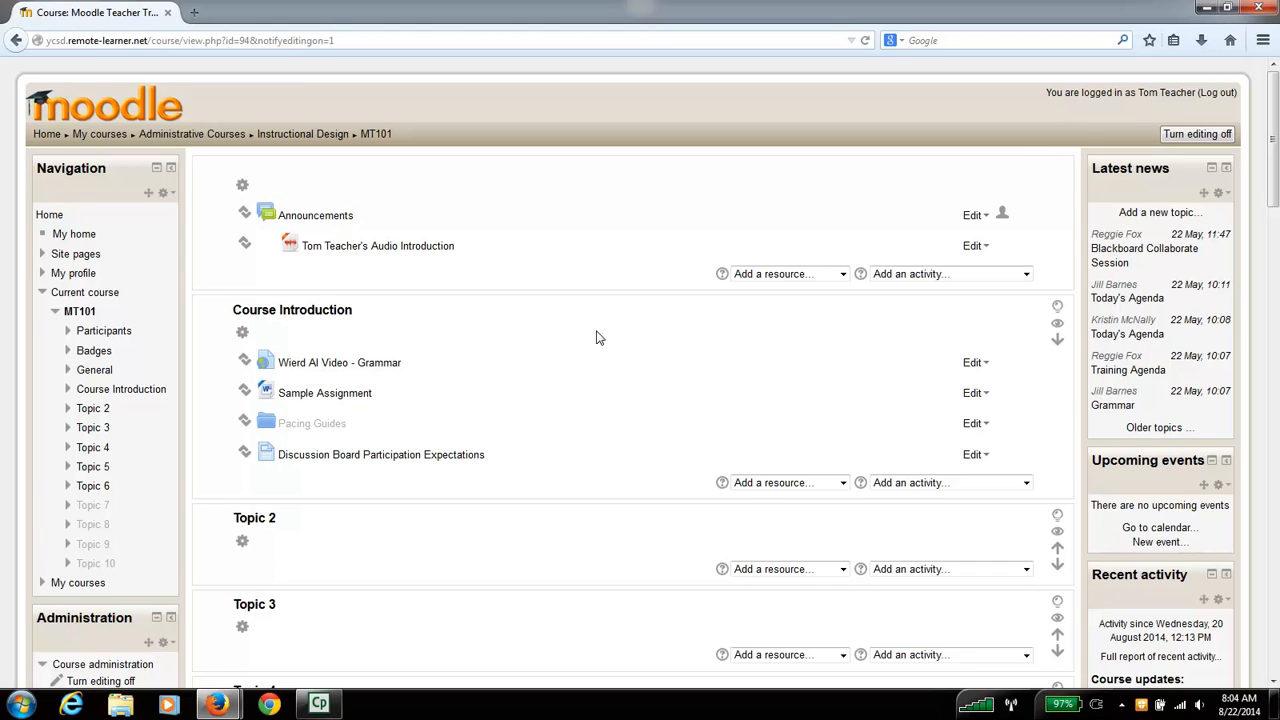
scroll(596, 337, down, 1)
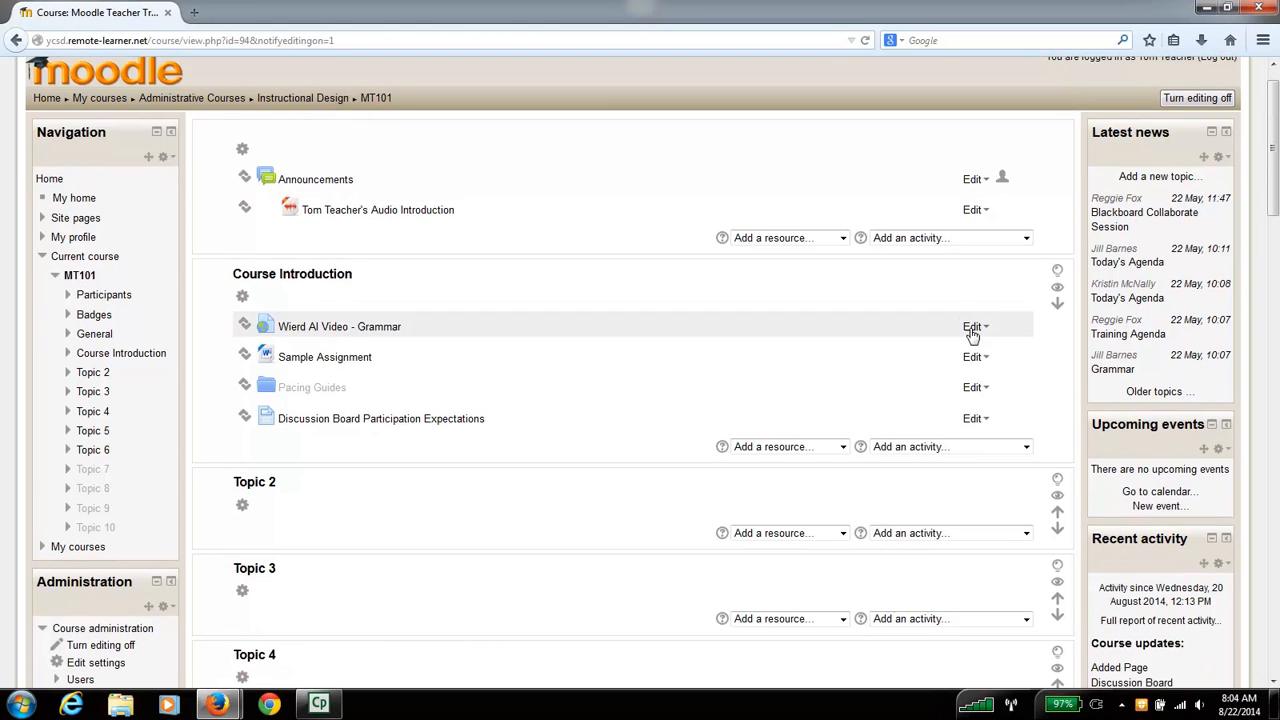
scroll(674, 360, down, 1)
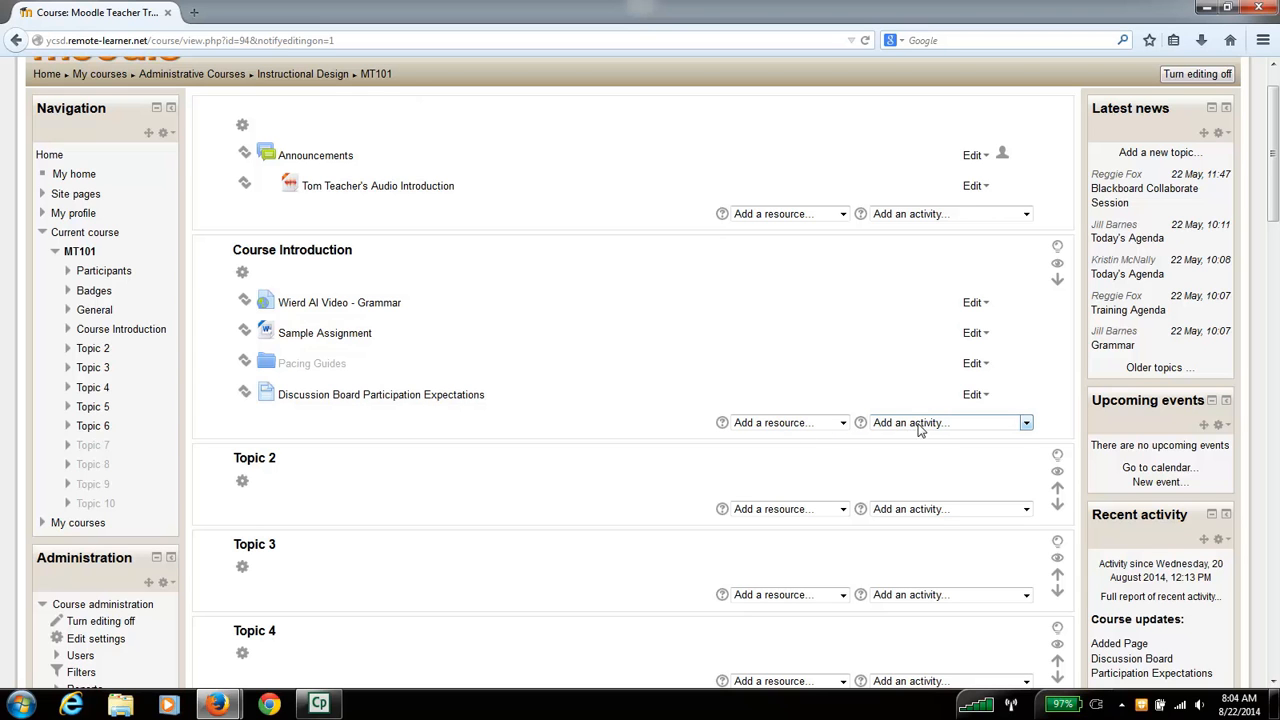
click(843, 424)
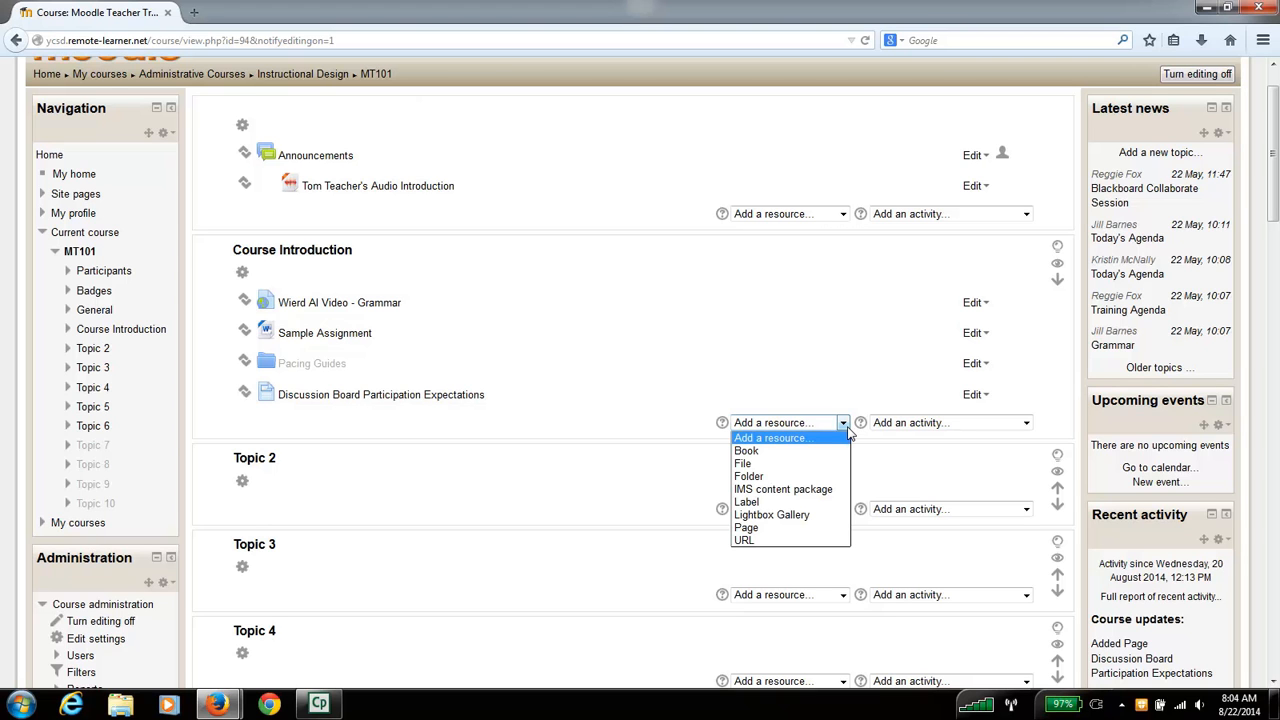
click(845, 425)
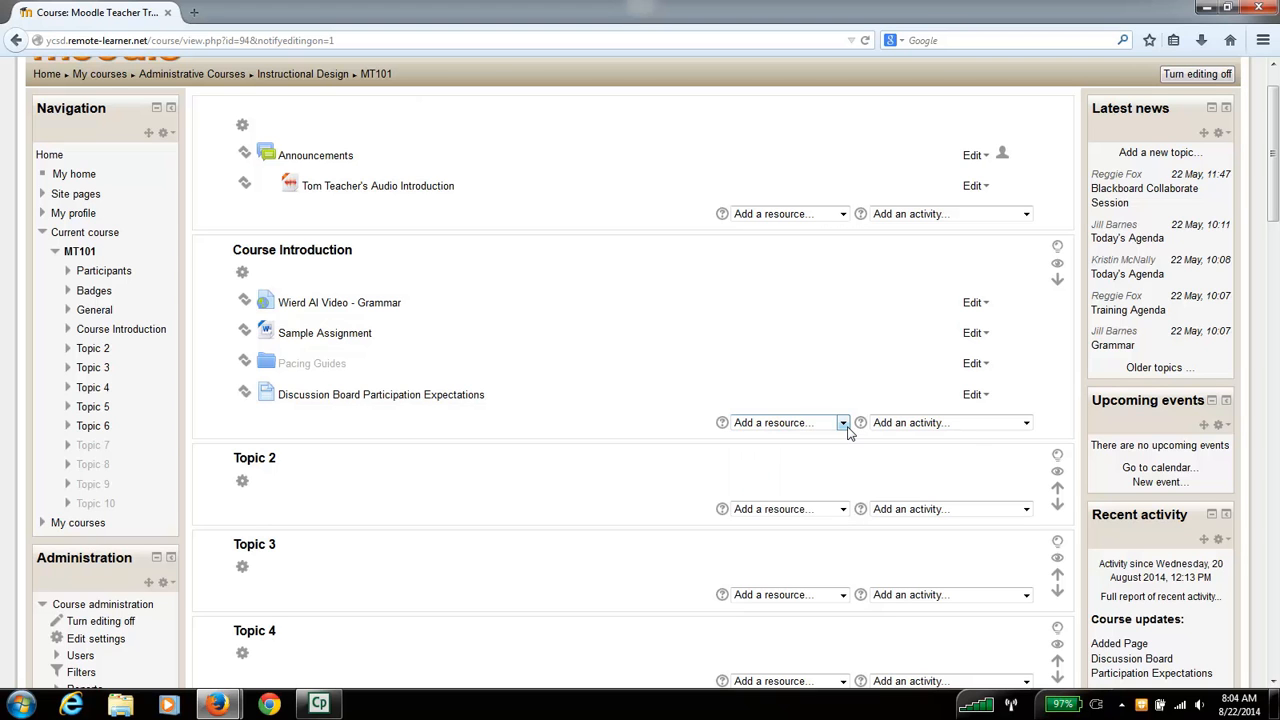
click(1027, 424)
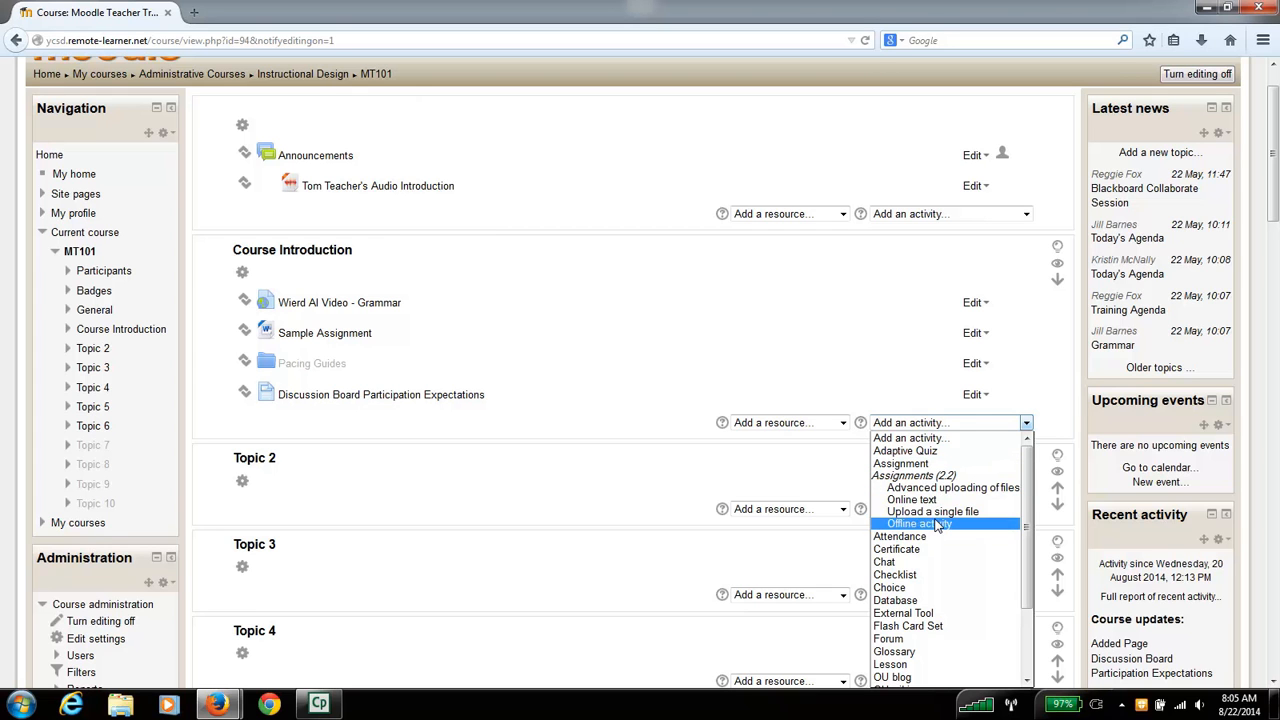
click(923, 464)
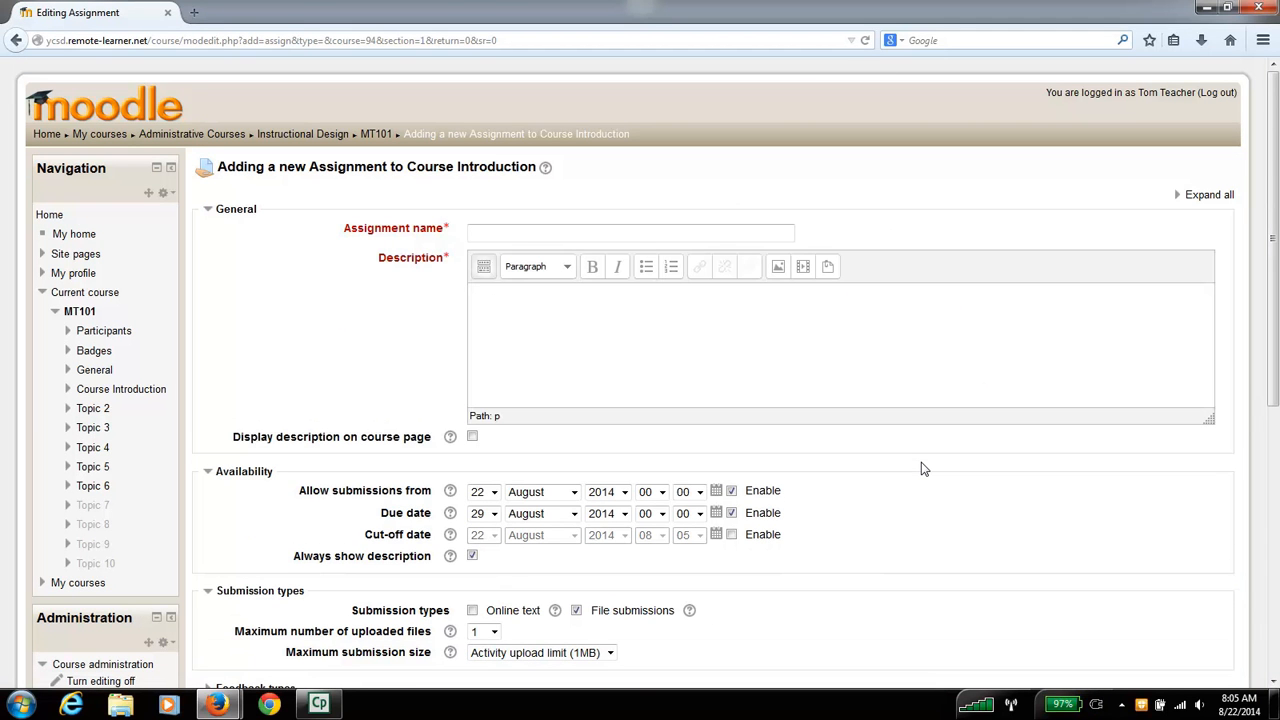
Step: Name the new assignment "Introducing Yourself"
click(574, 236)
text(Introducing You)
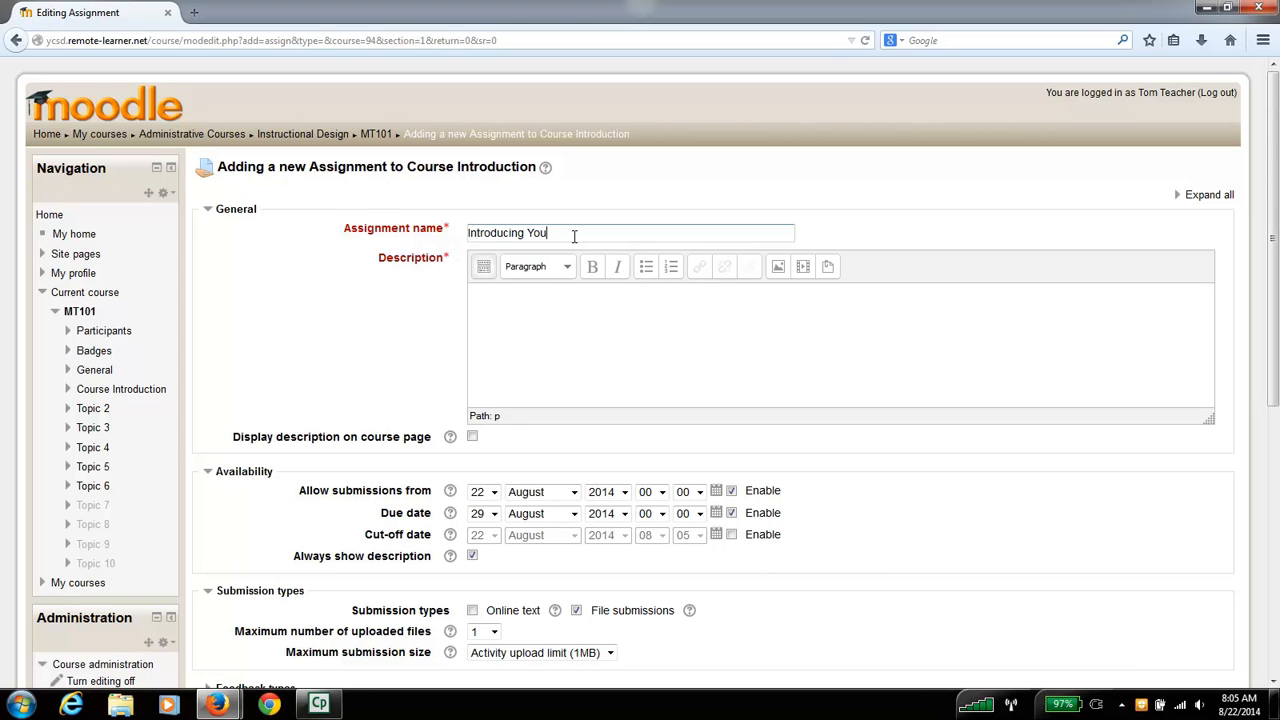
text(rself)
Step: Begin the description with "Write a one paragraph introduction of yourself. Be sure to include the following pieces:"
click(530, 315)
text(Write a )
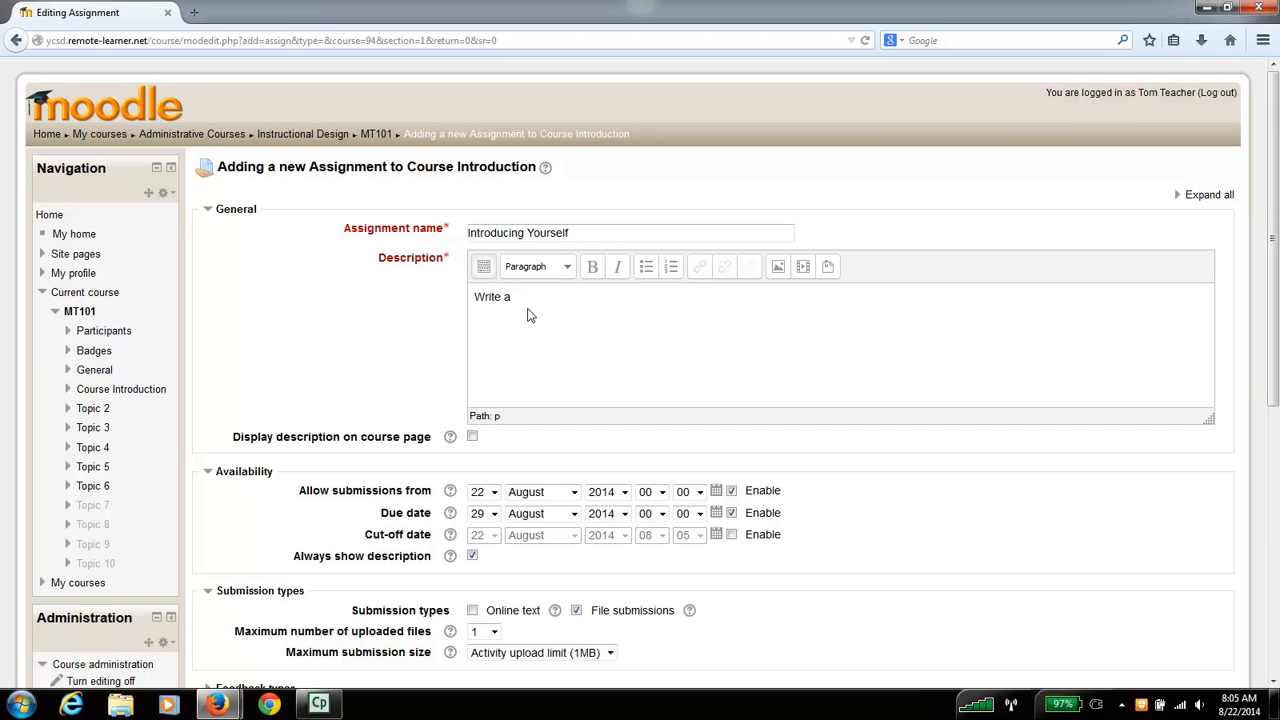
text(one paragraph introduction of yourself.  Be sure to include the foll)
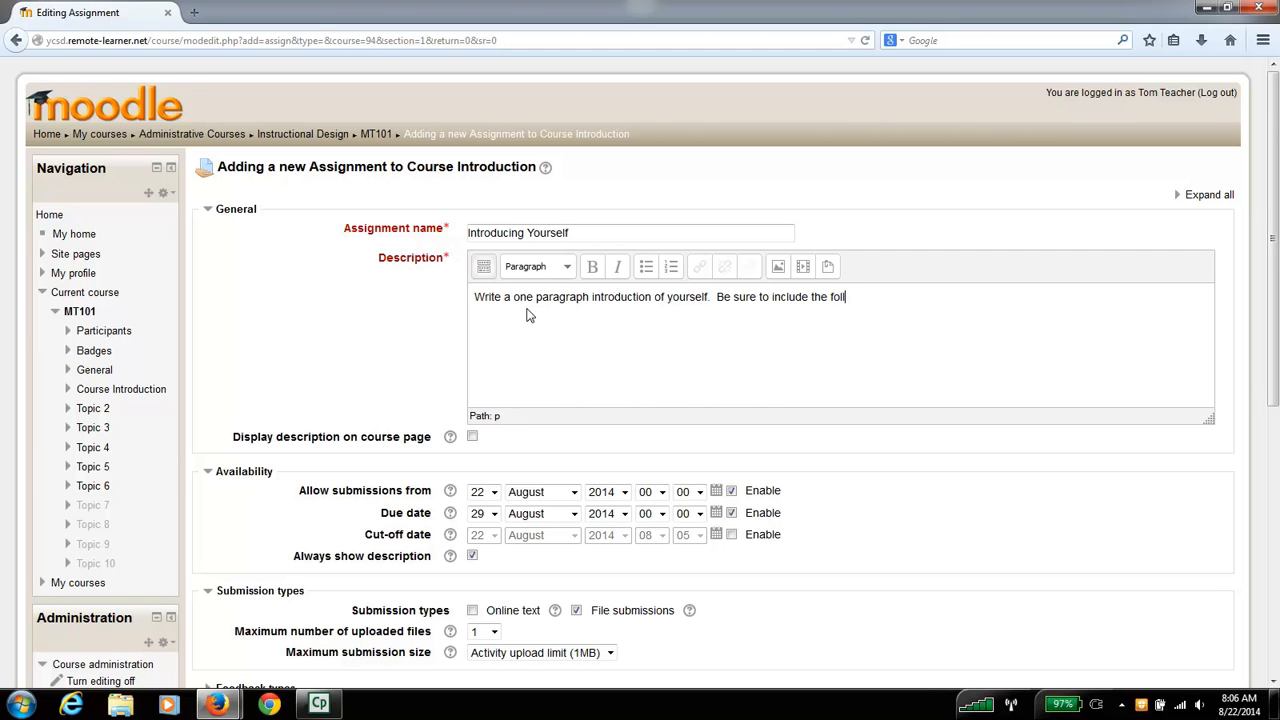
text(owing pleces:)
key(Return)
Step: Add a bulleted list to the description: Your name, Where you were born, Other places you have lived, Your current grade in school, Your favorite subject in school
click(647, 270)
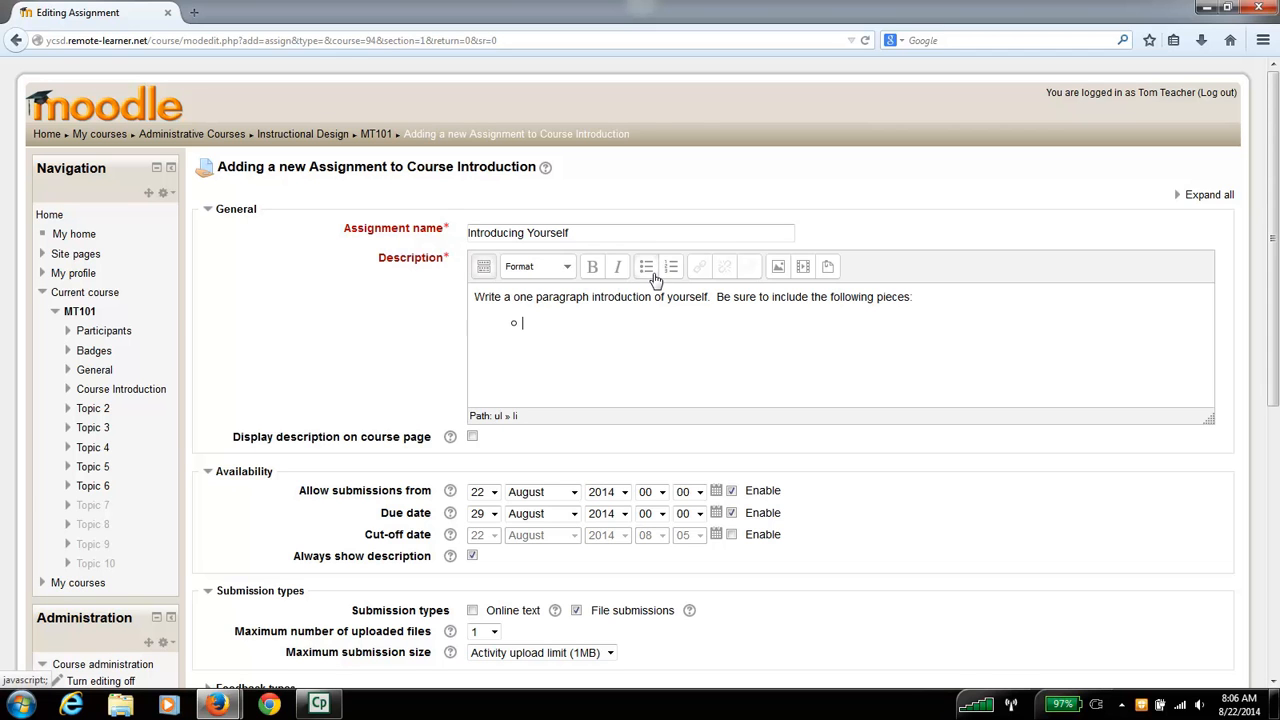
text(Your name )
text(Where you h)
key(BackSpace)
text(were born)
key(Return)
text(Other places you have lived)
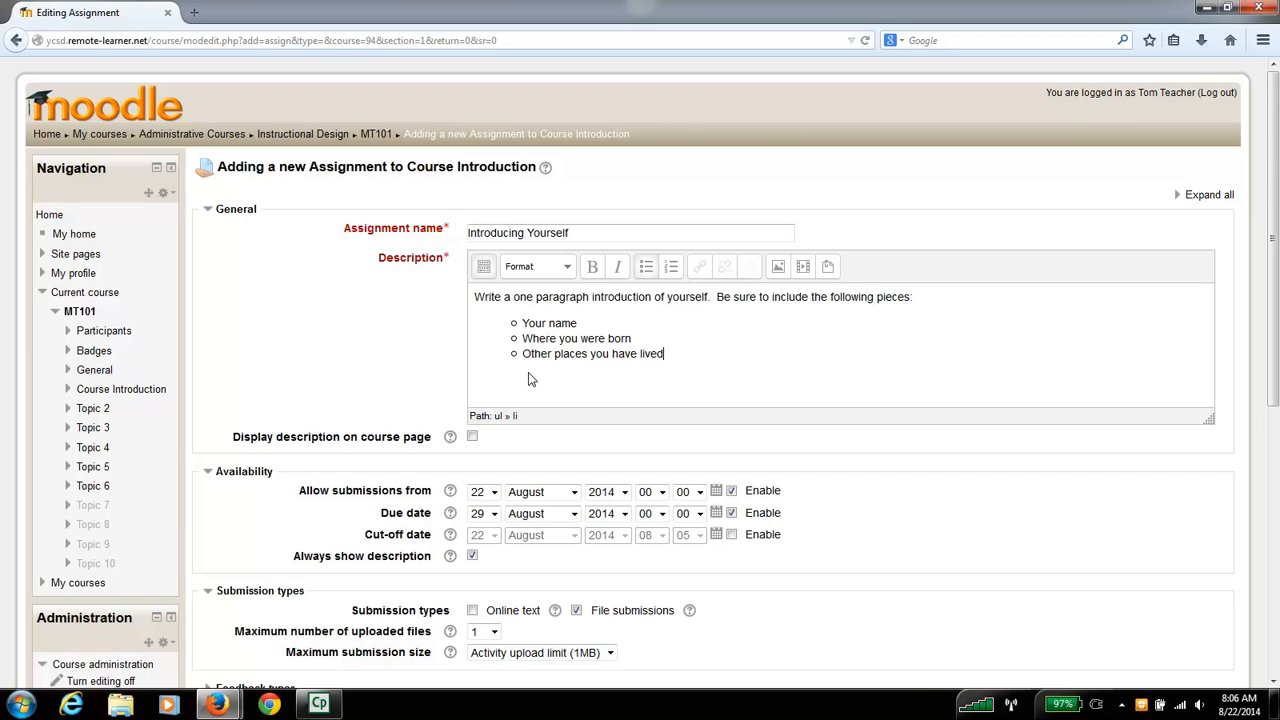
key(Return)
text(Your current)
text( grade in school)
key(Return)
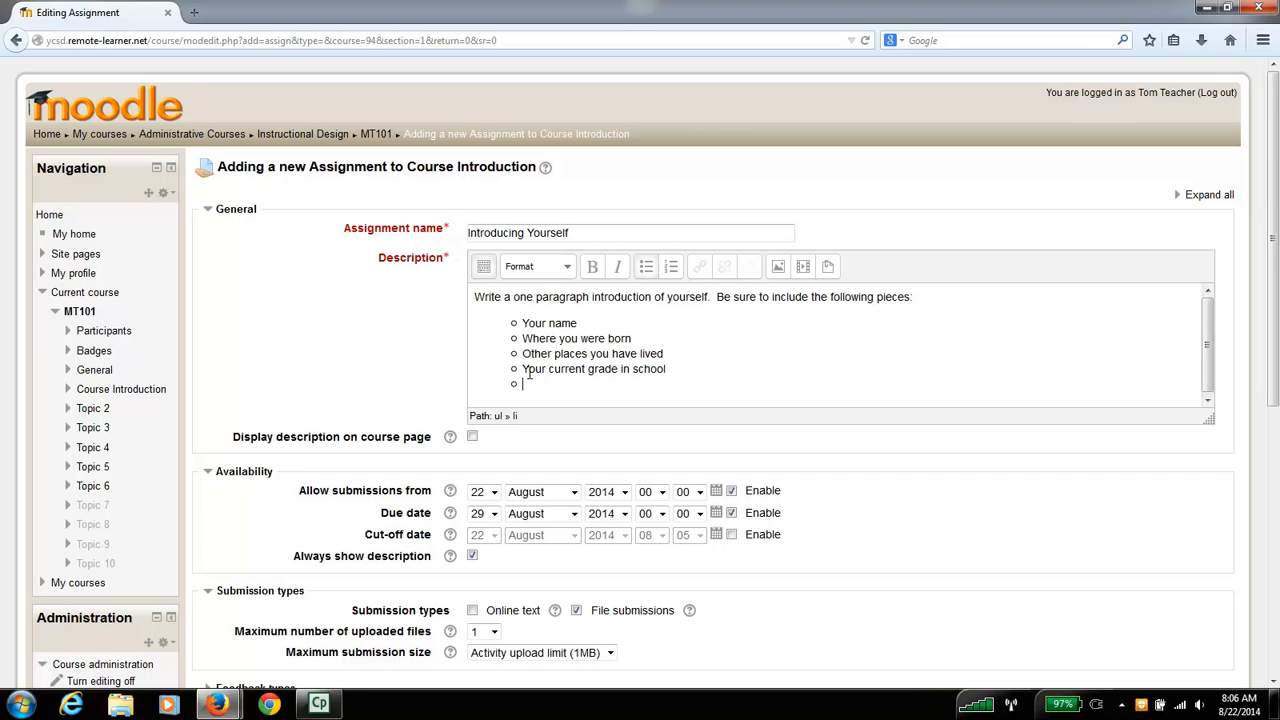
text(Your favorite subject in school)
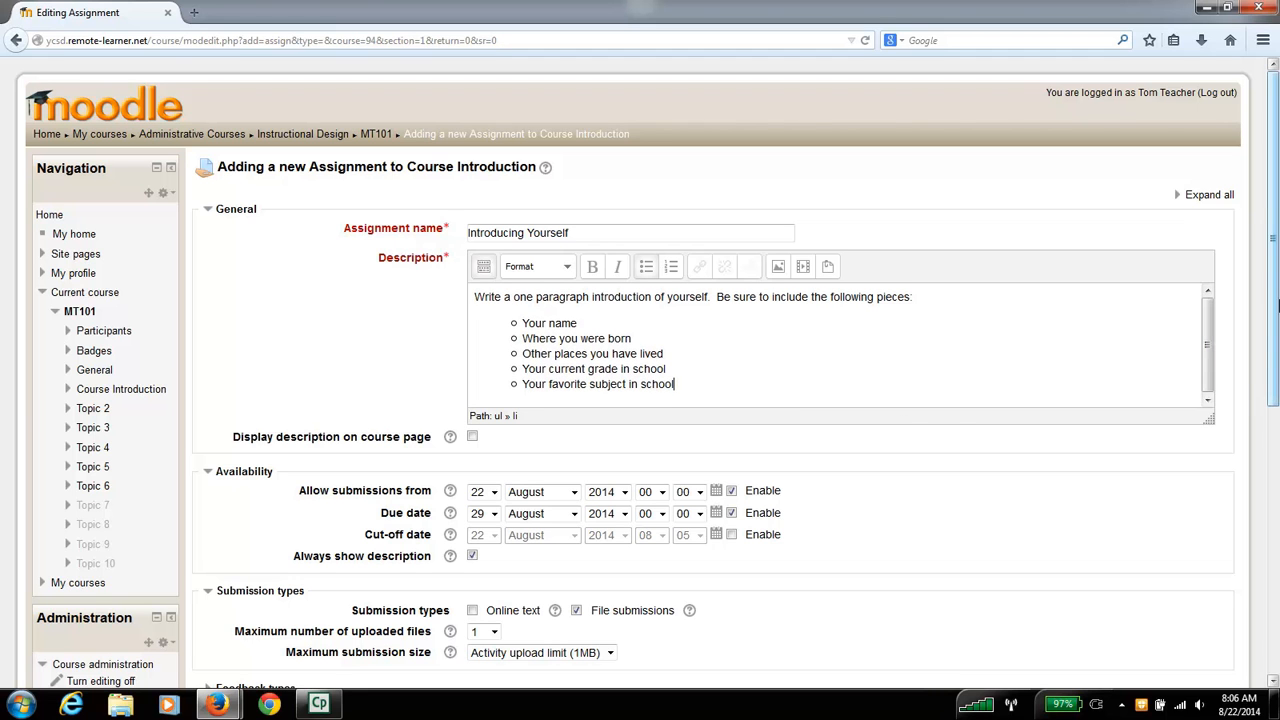
drag(1277, 306, 1276, 320)
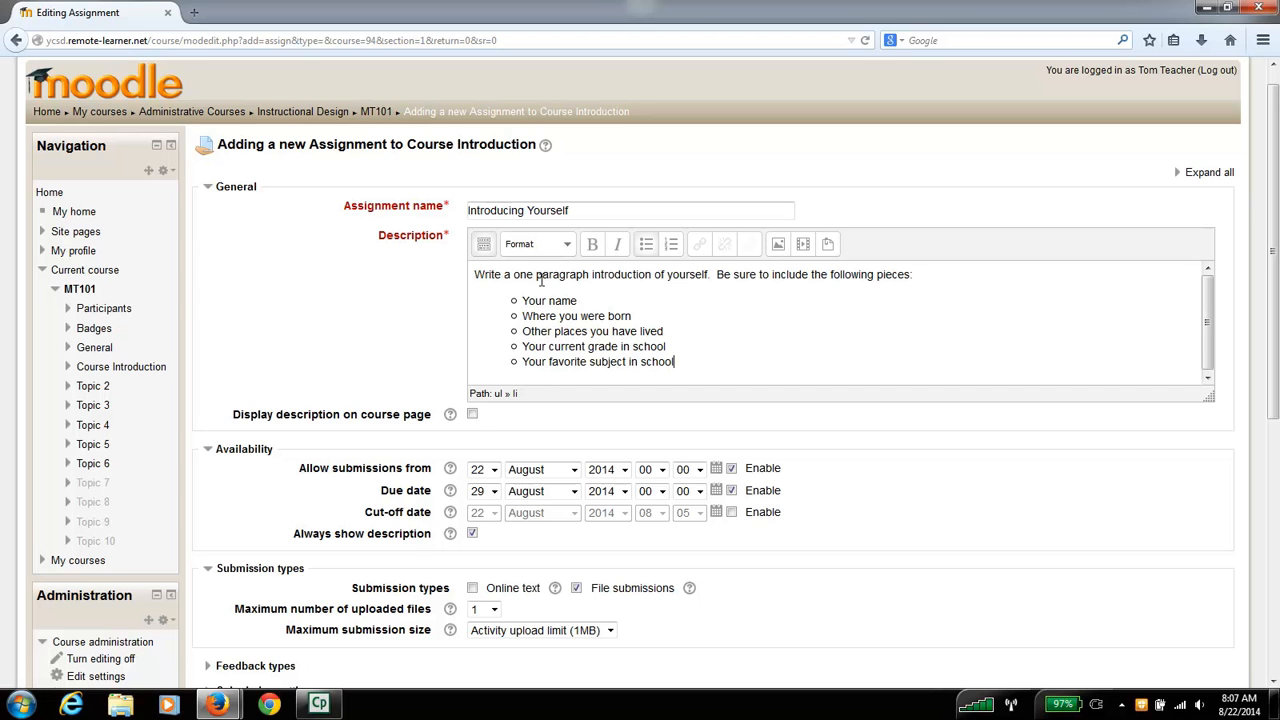
drag(513, 277, 590, 277)
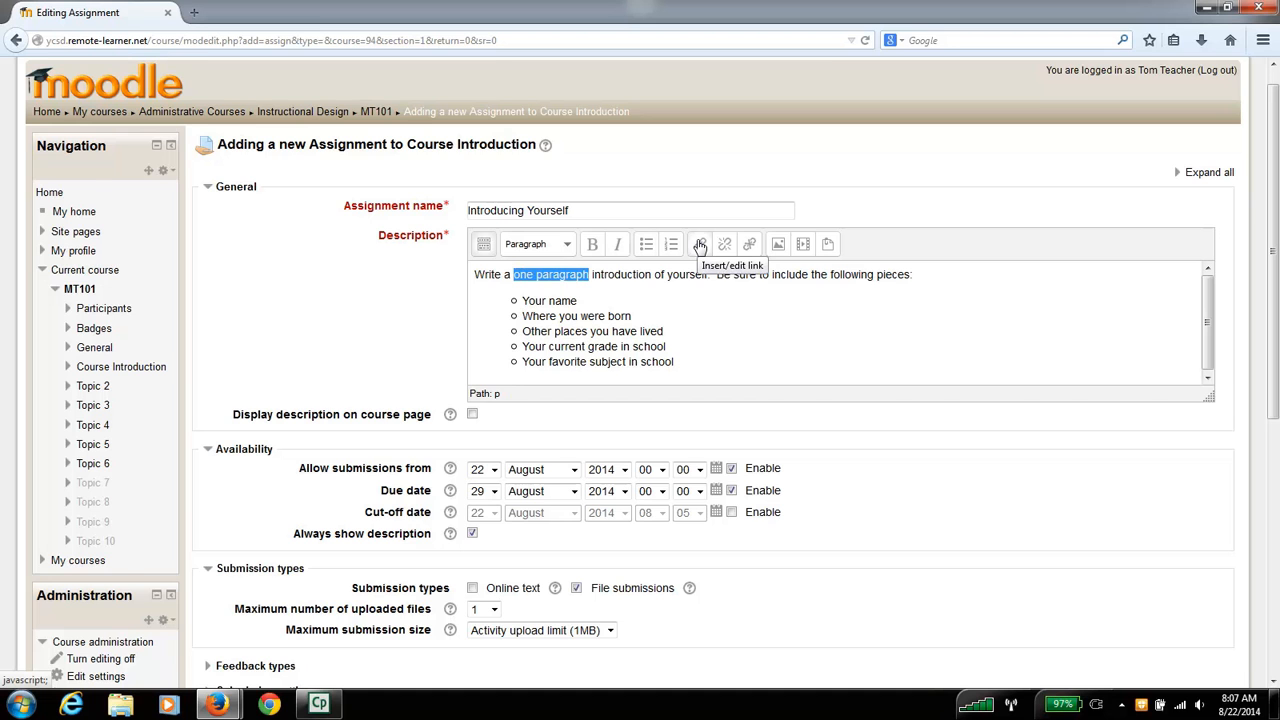
click(700, 245)
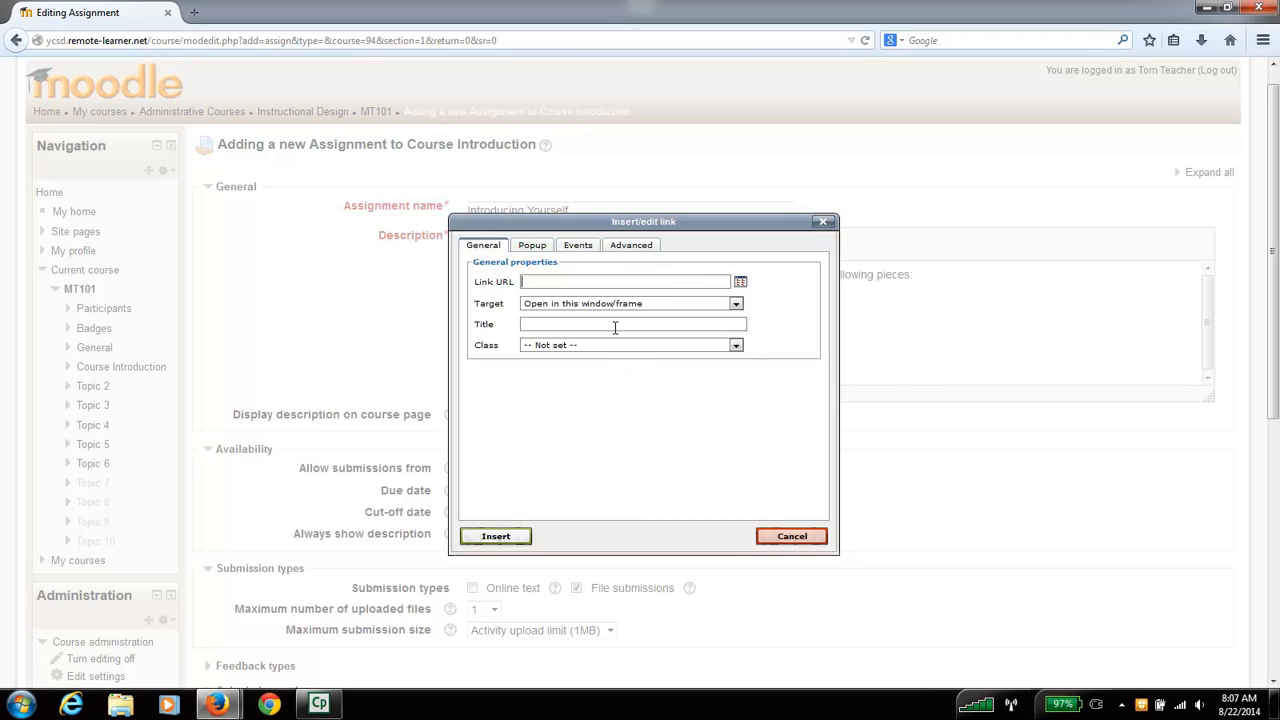
click(740, 284)
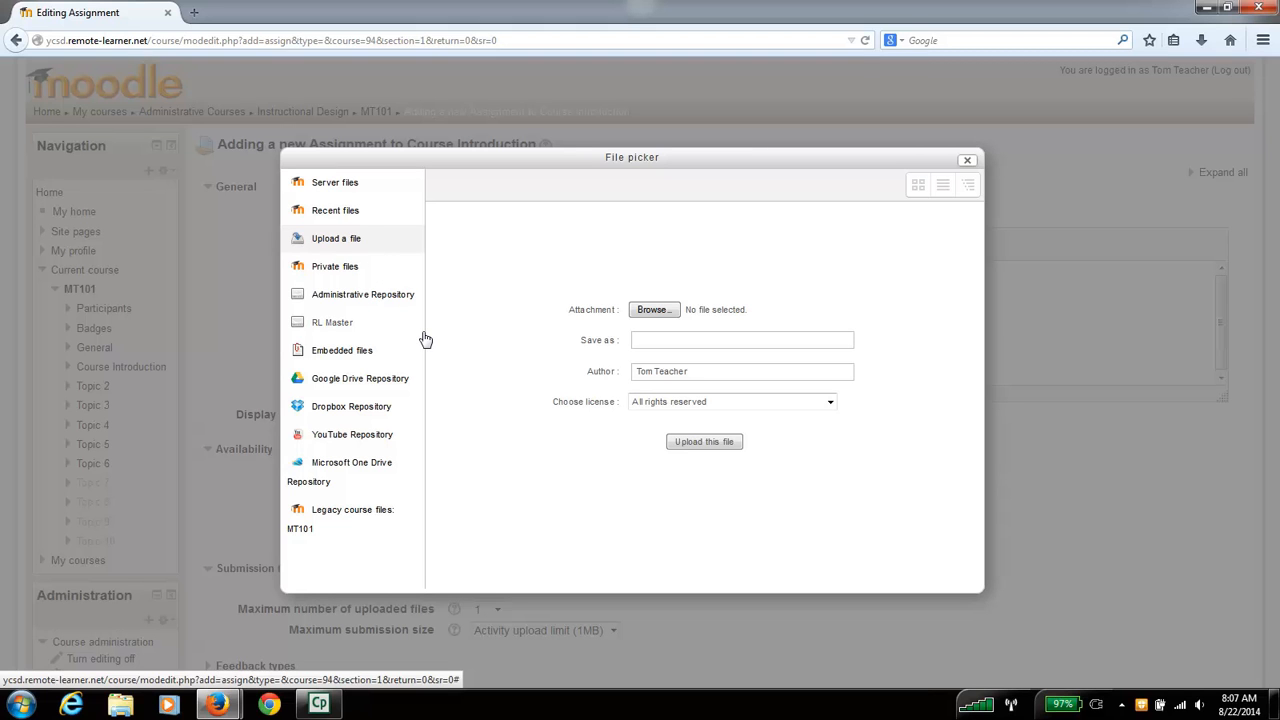
click(967, 163)
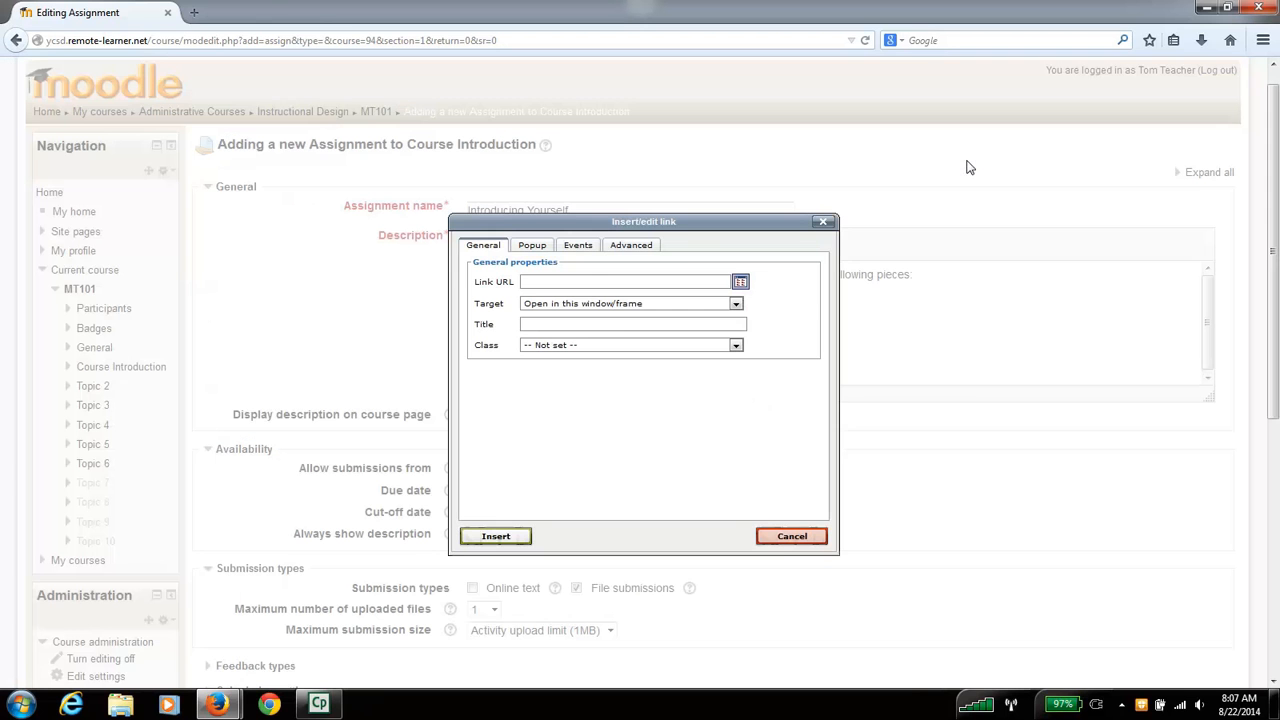
click(784, 537)
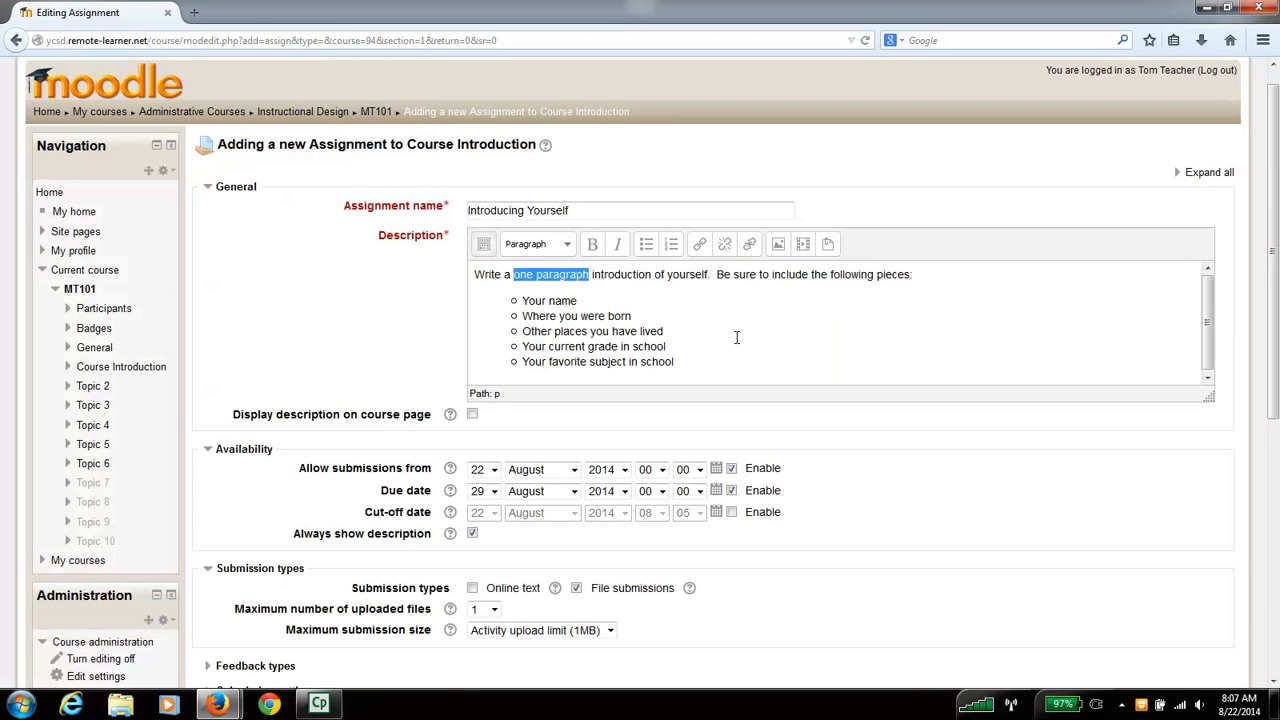
click(700, 363)
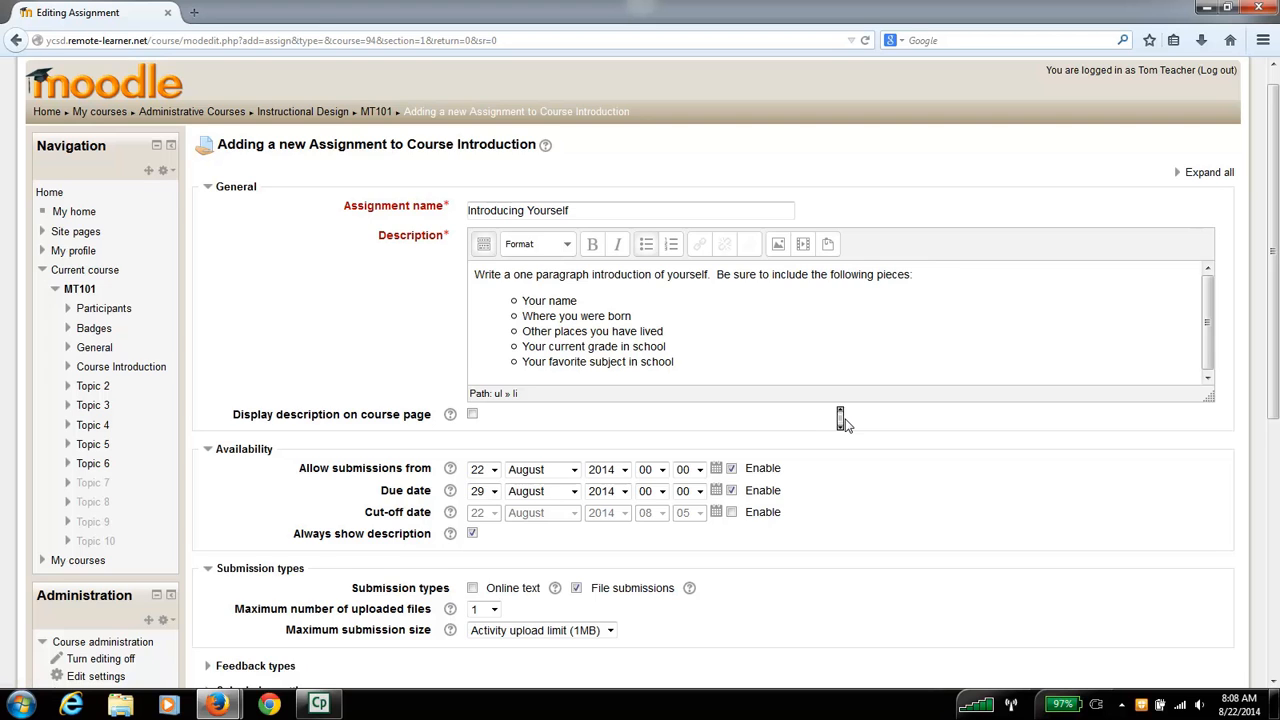
Step: Disable the assignment's "Allow submissions from" date and its due date in the availability settings
scroll(845, 425, down, 4)
scroll(845, 425, down, 1)
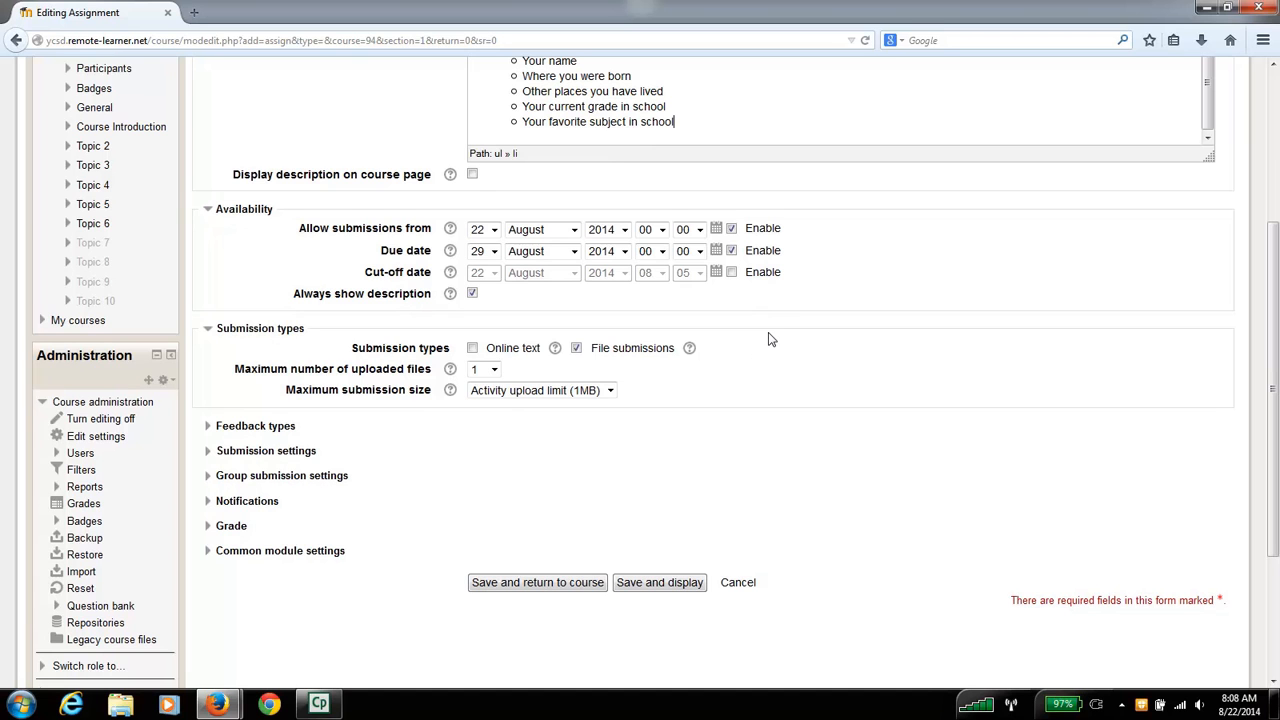
click(731, 229)
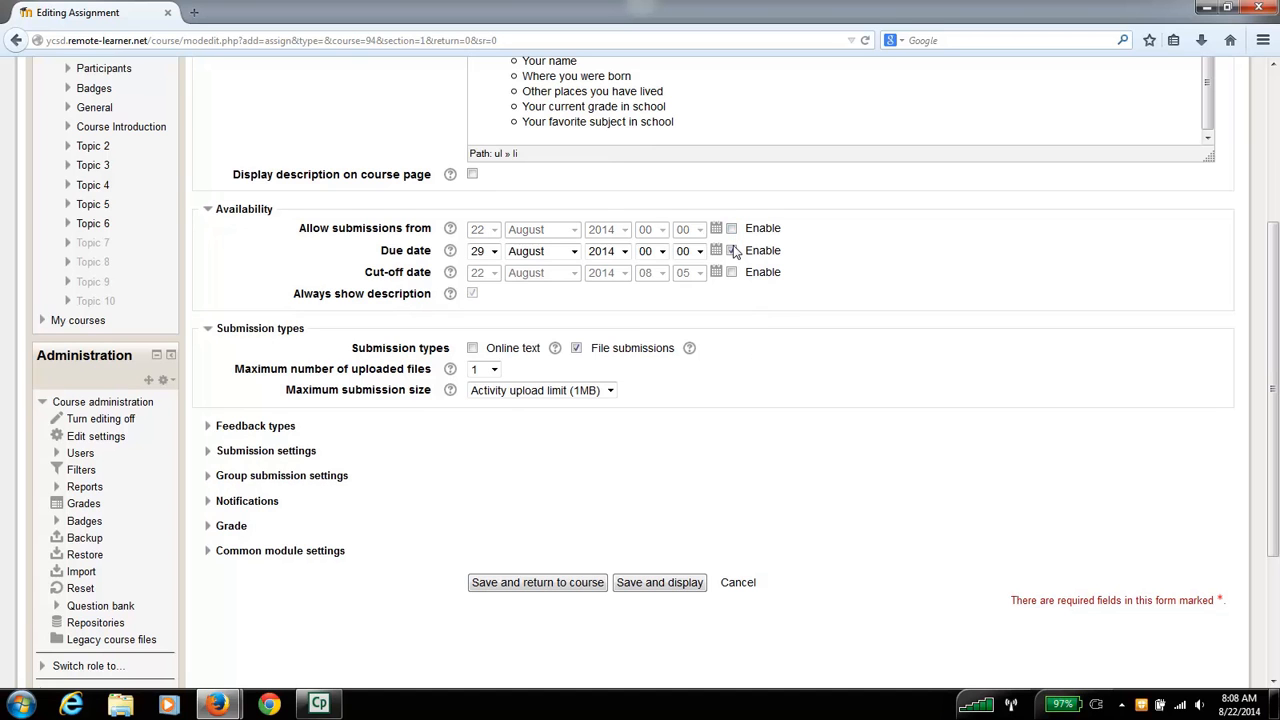
click(731, 251)
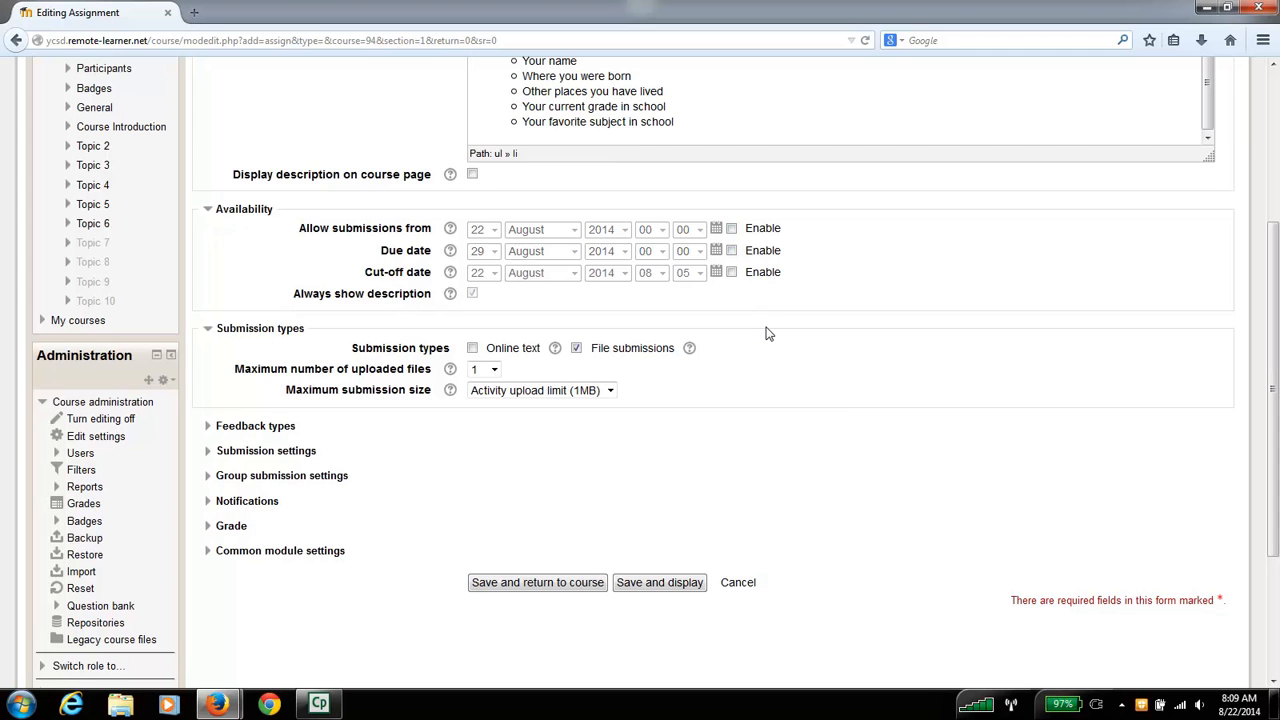
Step: Enable online text as a submission type in addition to file submissions
scroll(774, 380, down, 2)
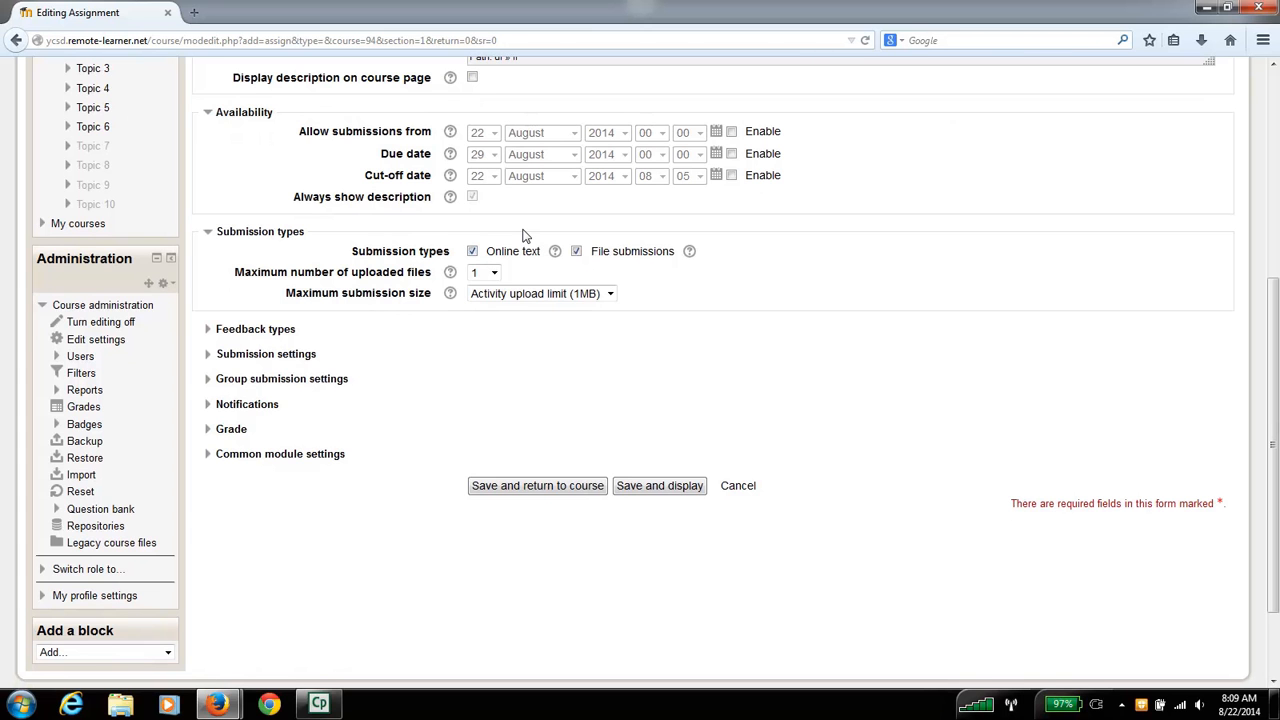
scroll(523, 235, up, 3)
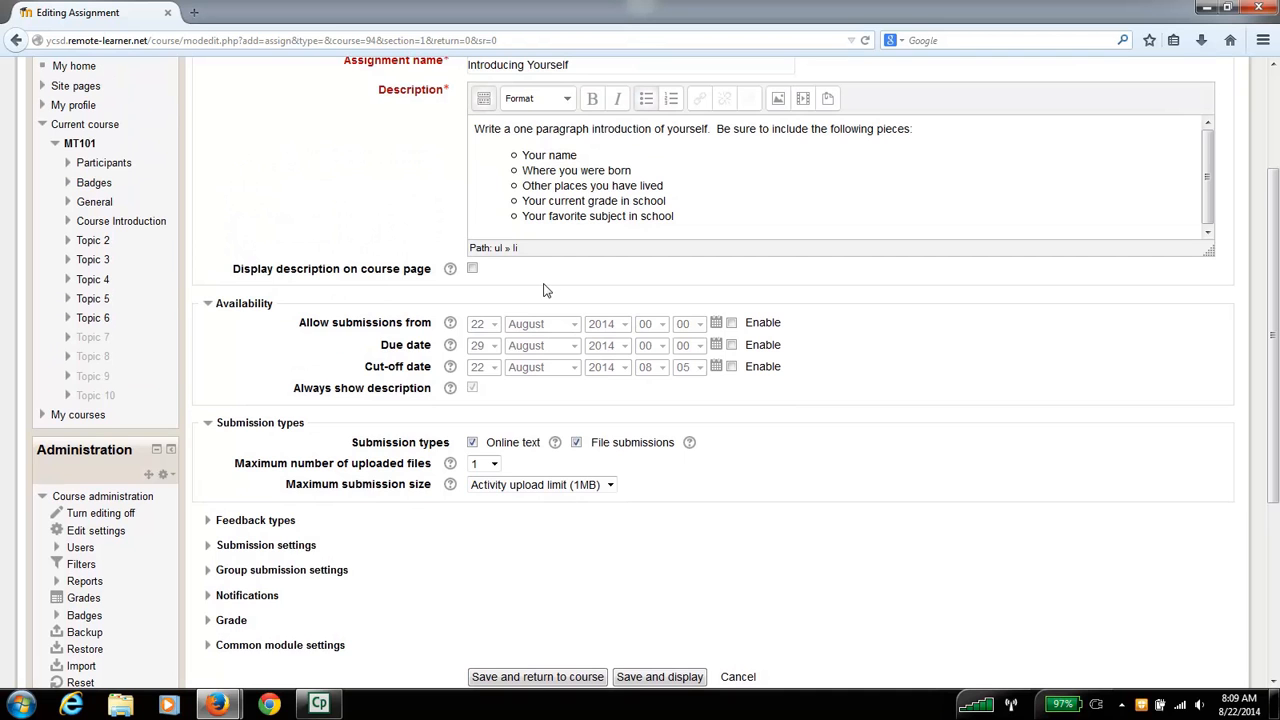
scroll(569, 281, down, 3)
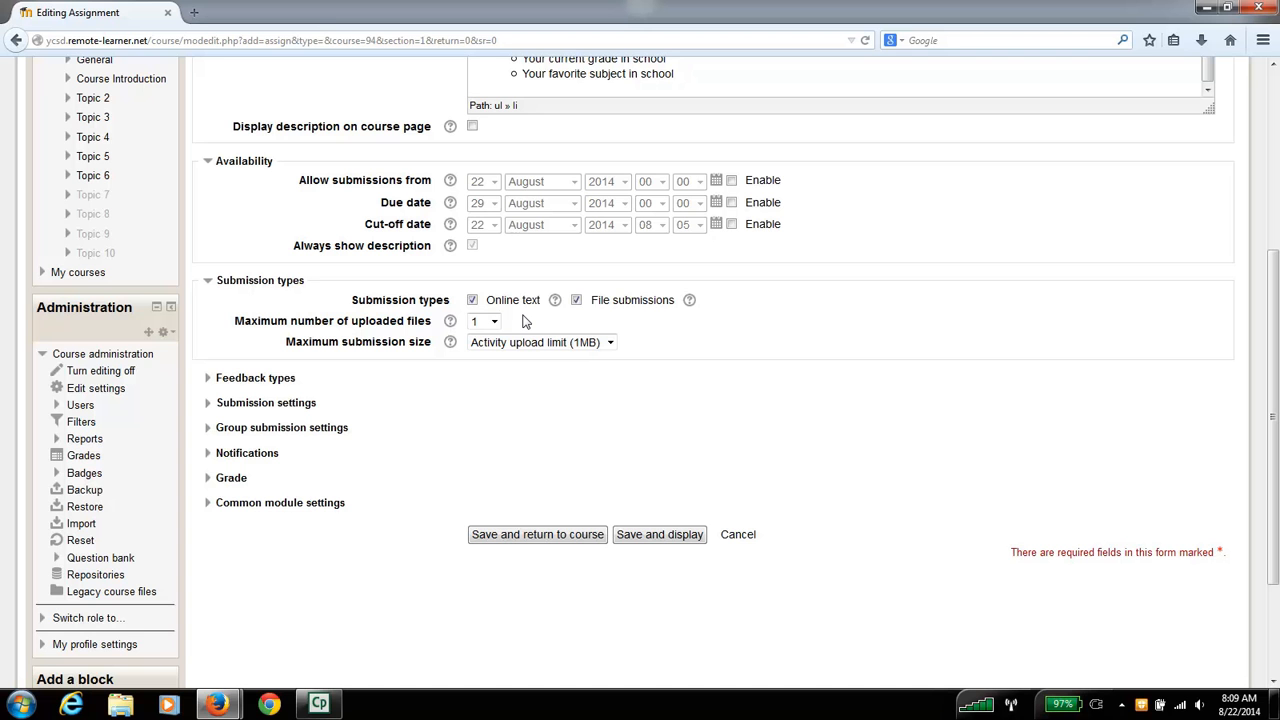
scroll(558, 320, up, 3)
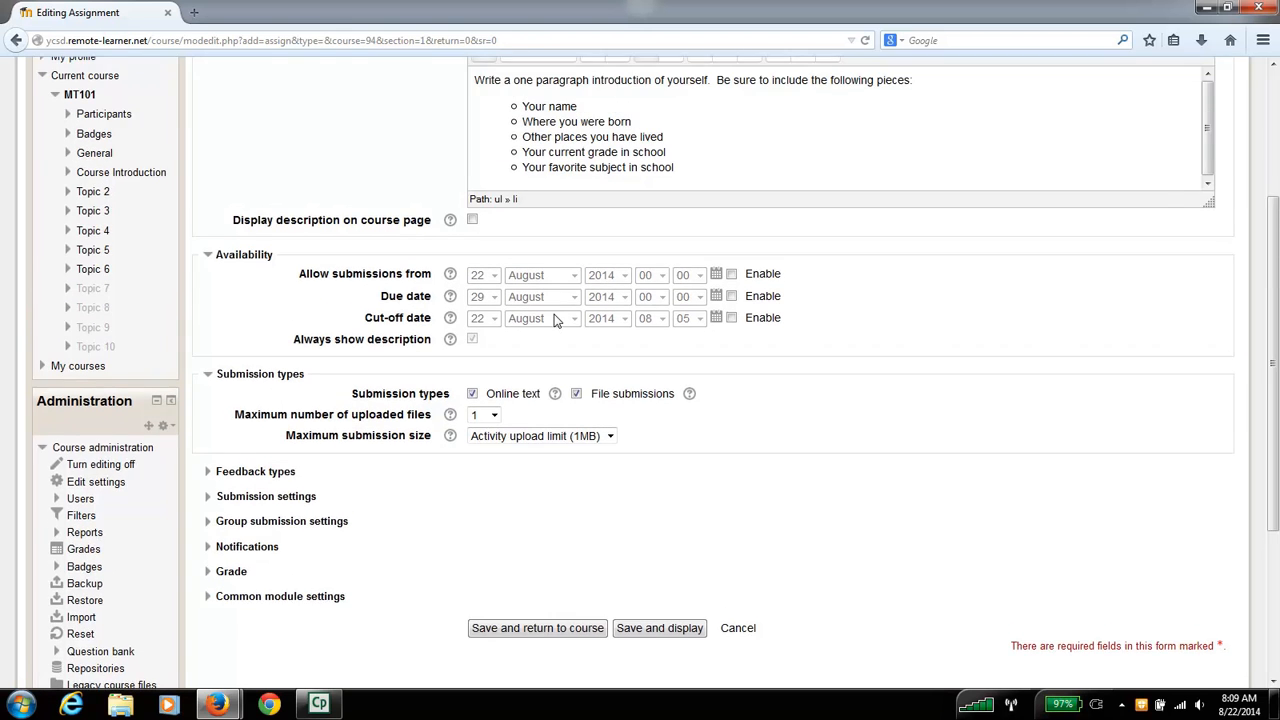
scroll(552, 316, down, 3)
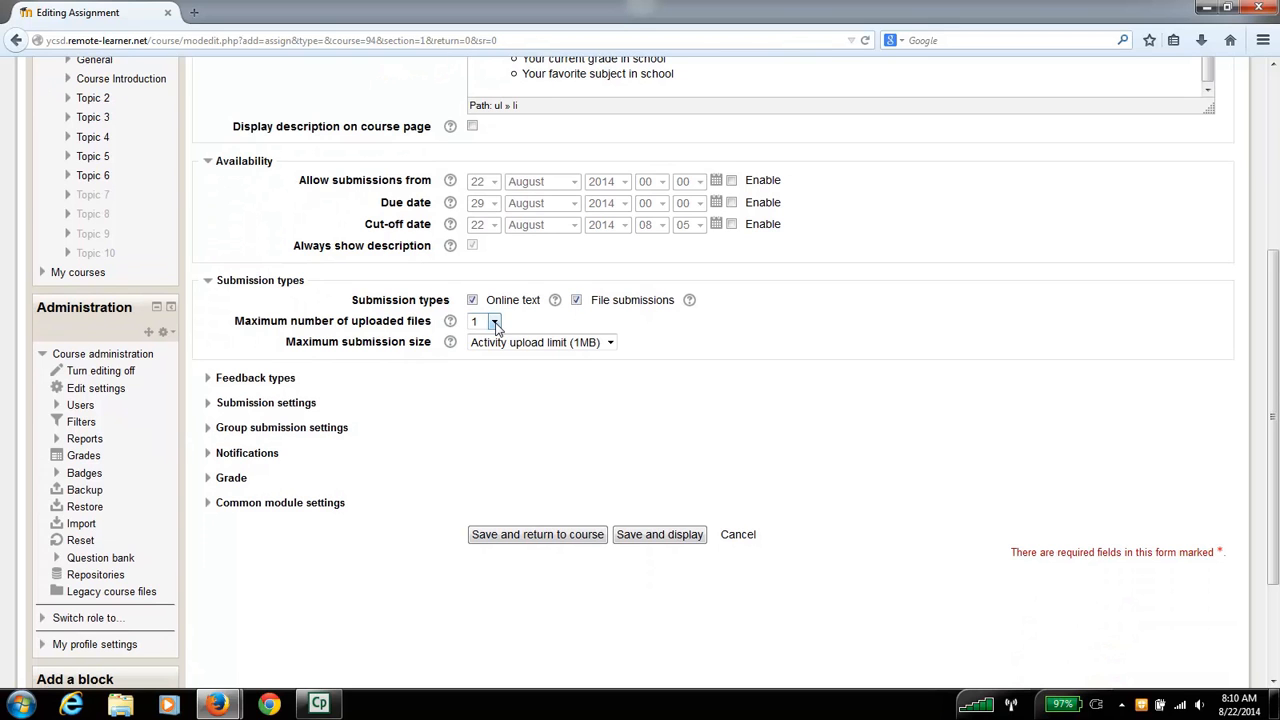
Step: Examine the available choices for the maximum number of uploaded files and the maximum submission size
click(494, 322)
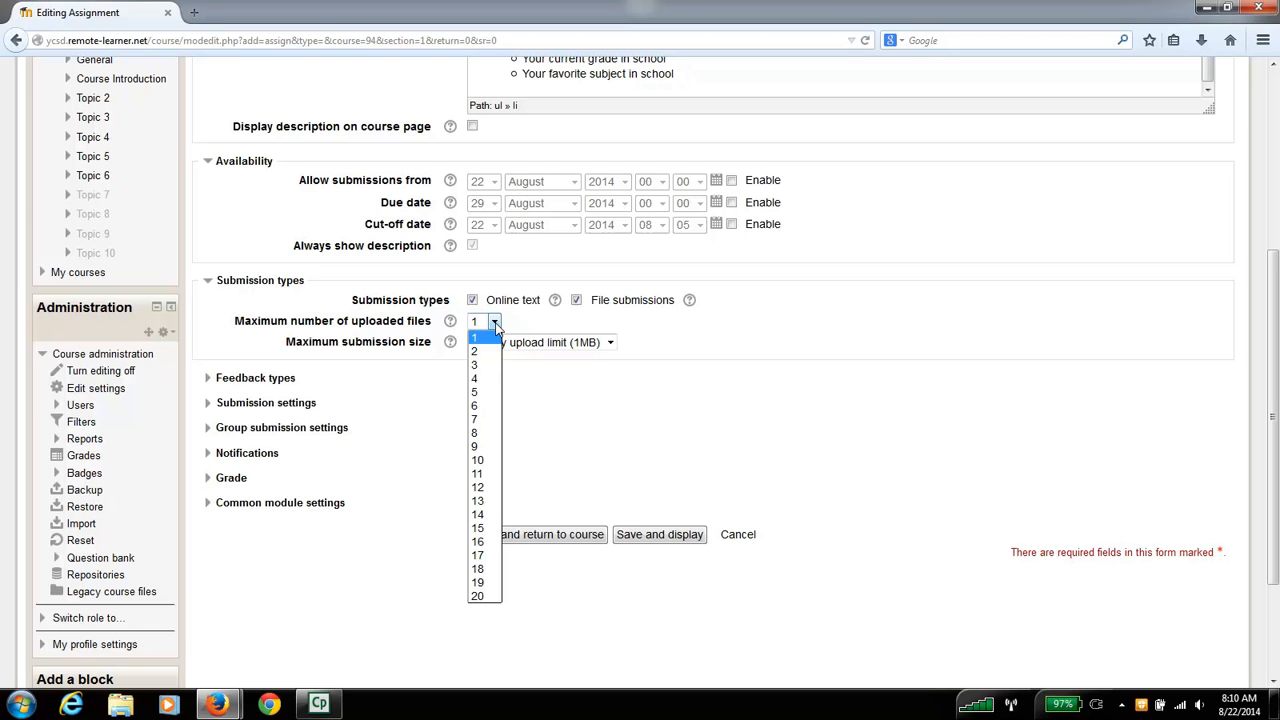
click(495, 325)
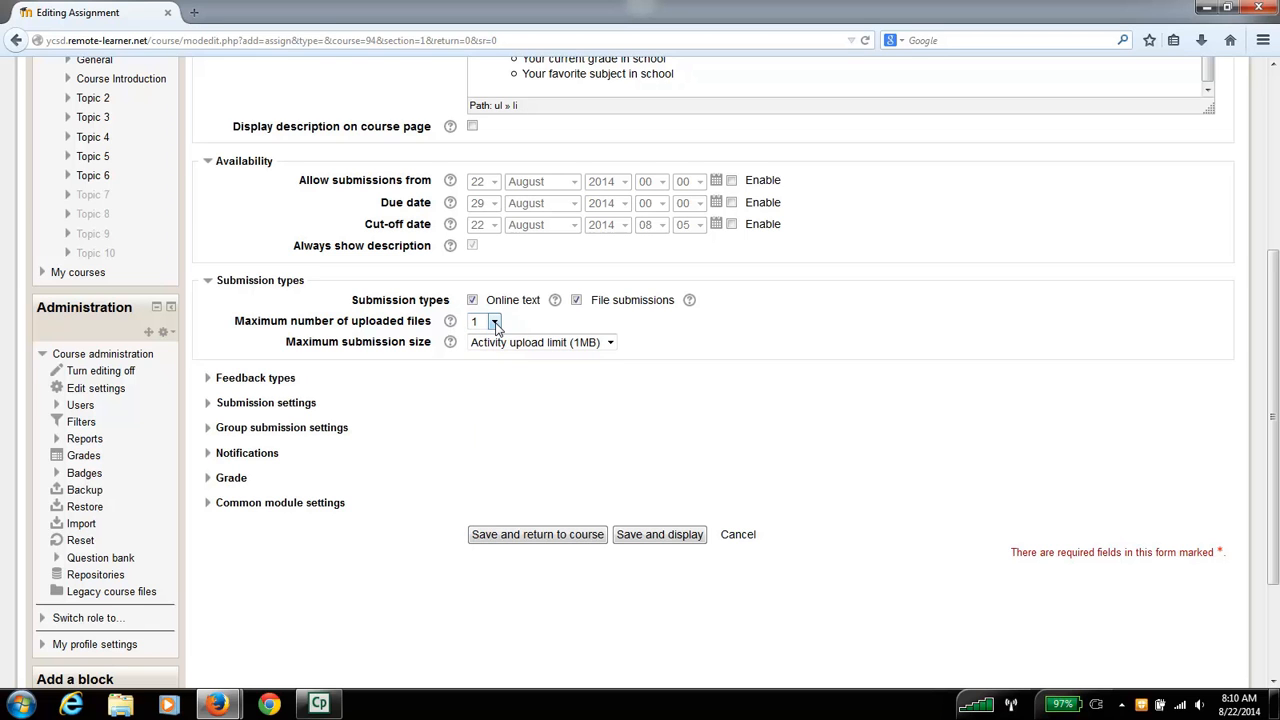
click(494, 323)
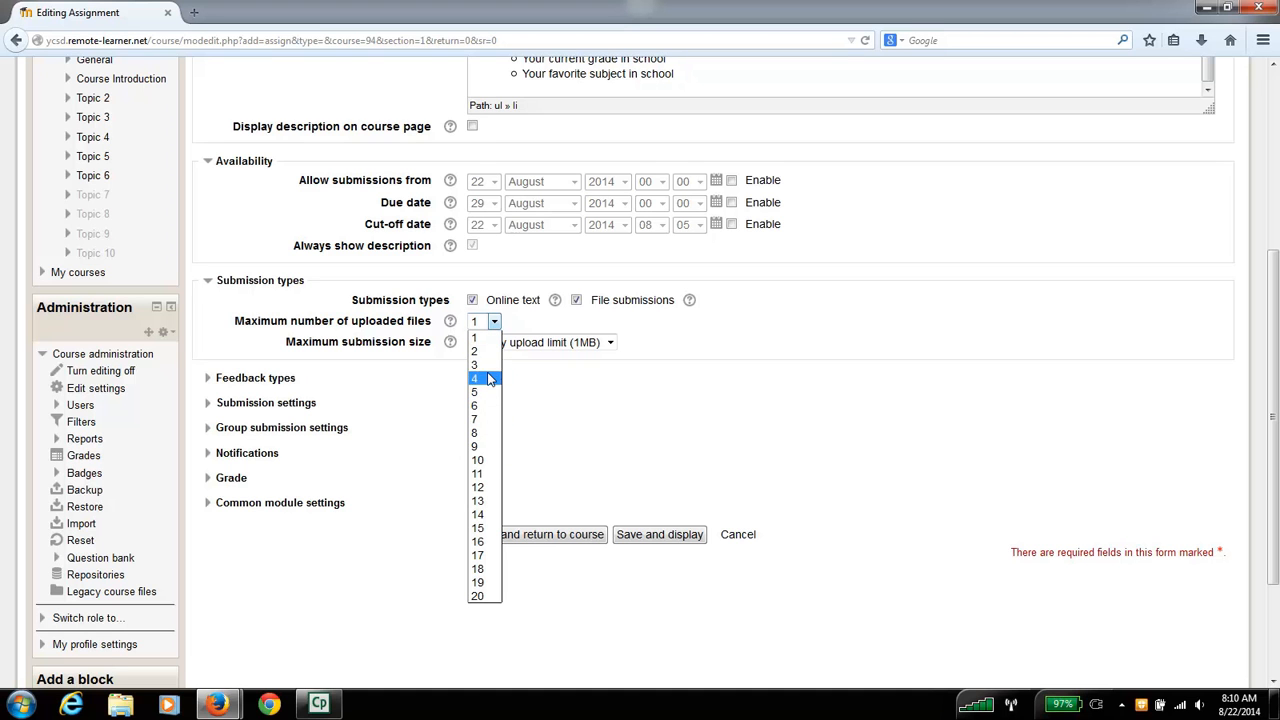
click(661, 359)
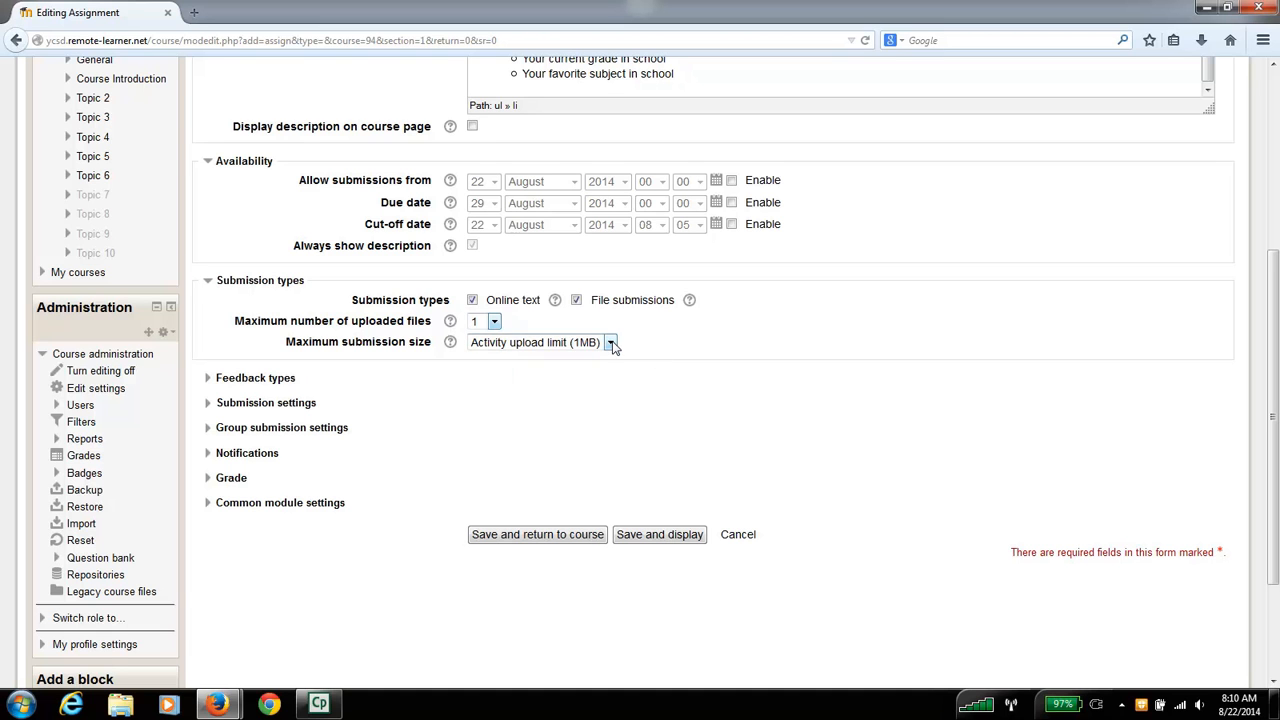
click(610, 343)
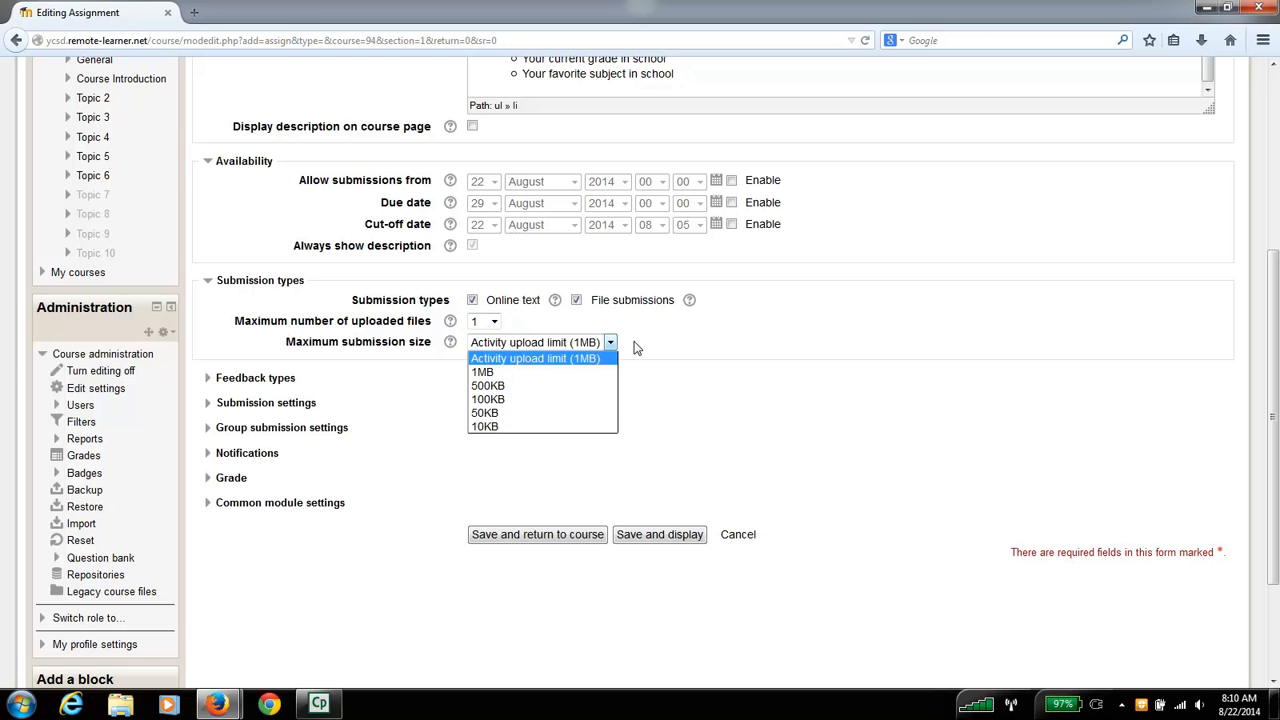
click(634, 347)
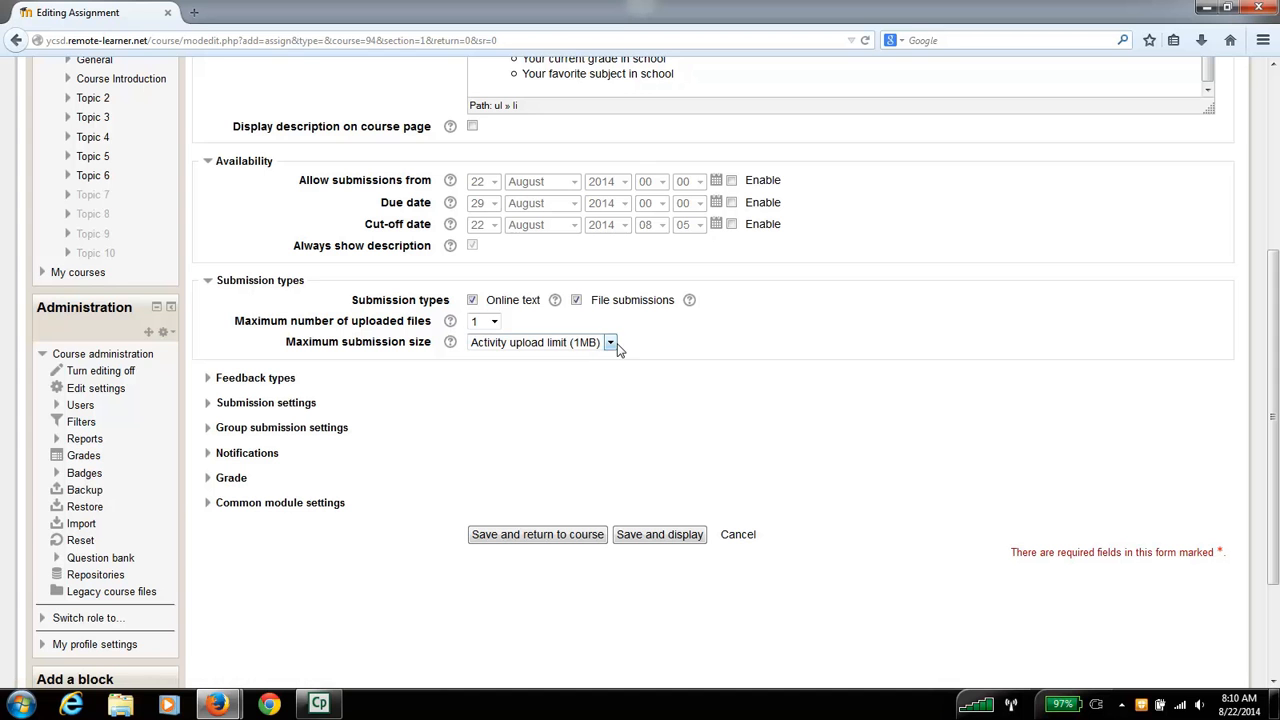
Step: Expand the assignment's feedback types section and examine which kinds of feedback are enabled
scroll(440, 395, down, 1)
scroll(438, 393, down, 2)
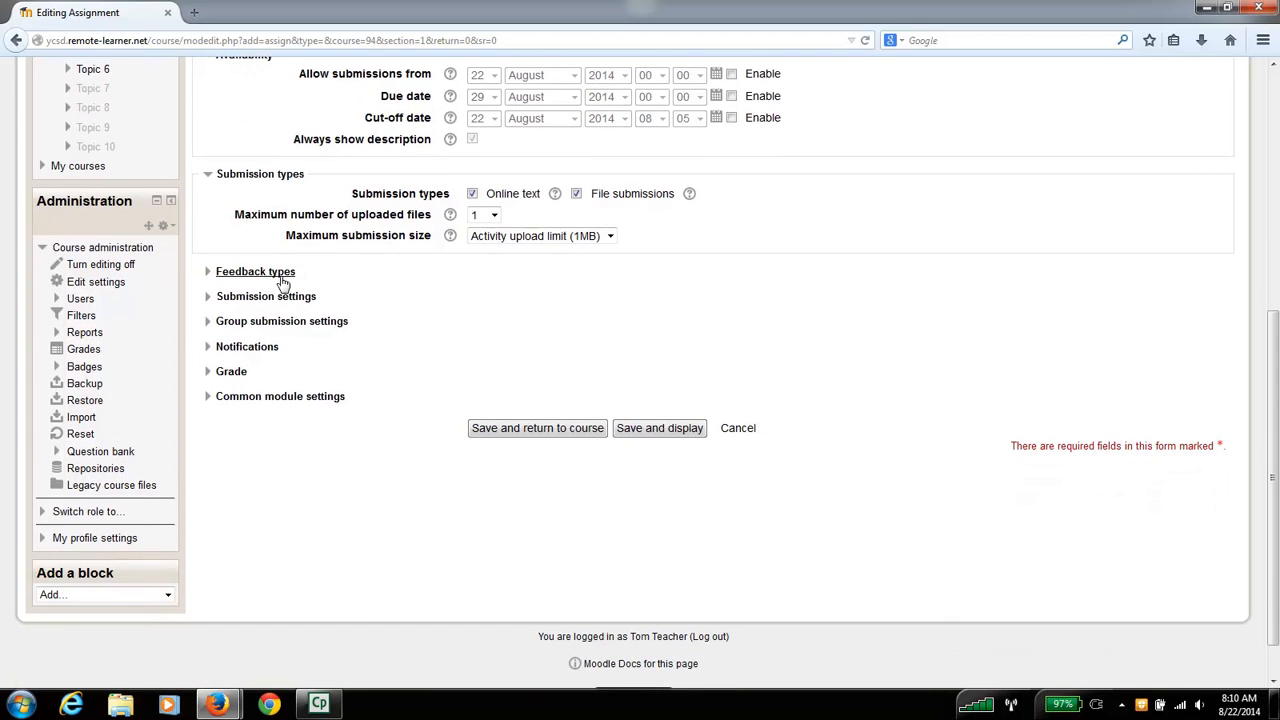
click(268, 283)
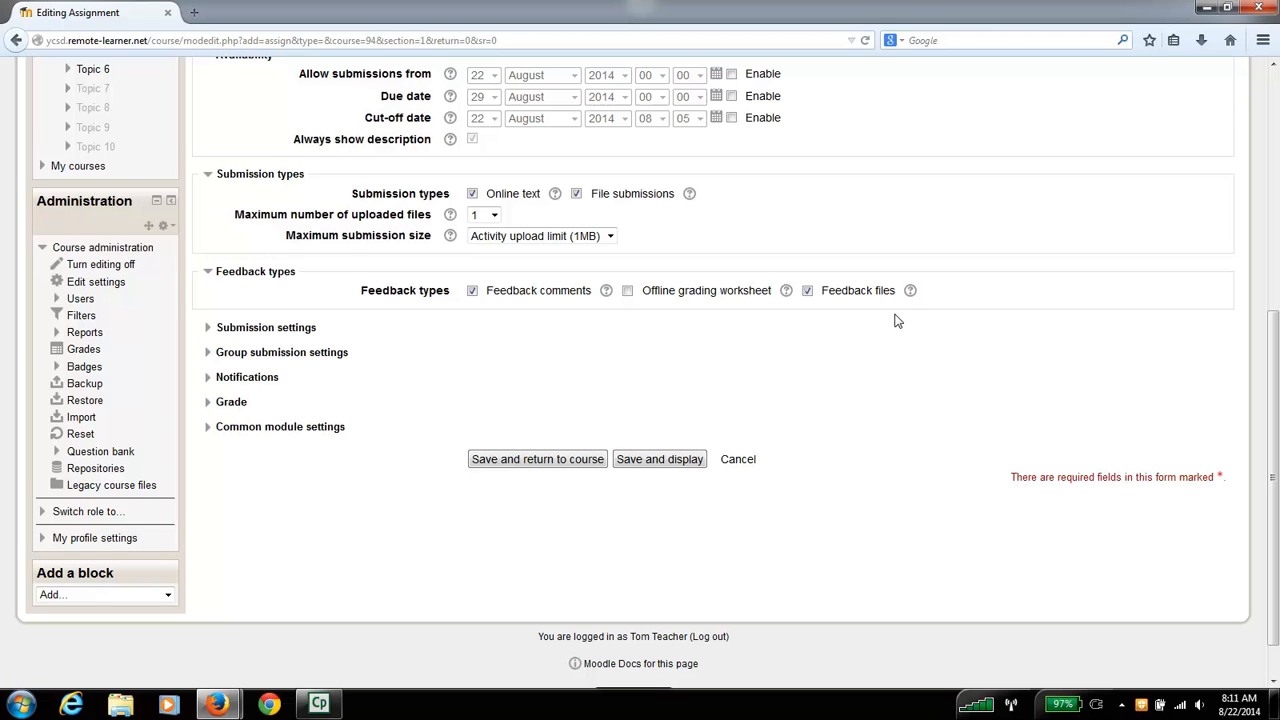
Step: In the submission settings, require students to click the submit button and set attempts reopened to Manually, keeping maximum attempts Unlimited
click(297, 329)
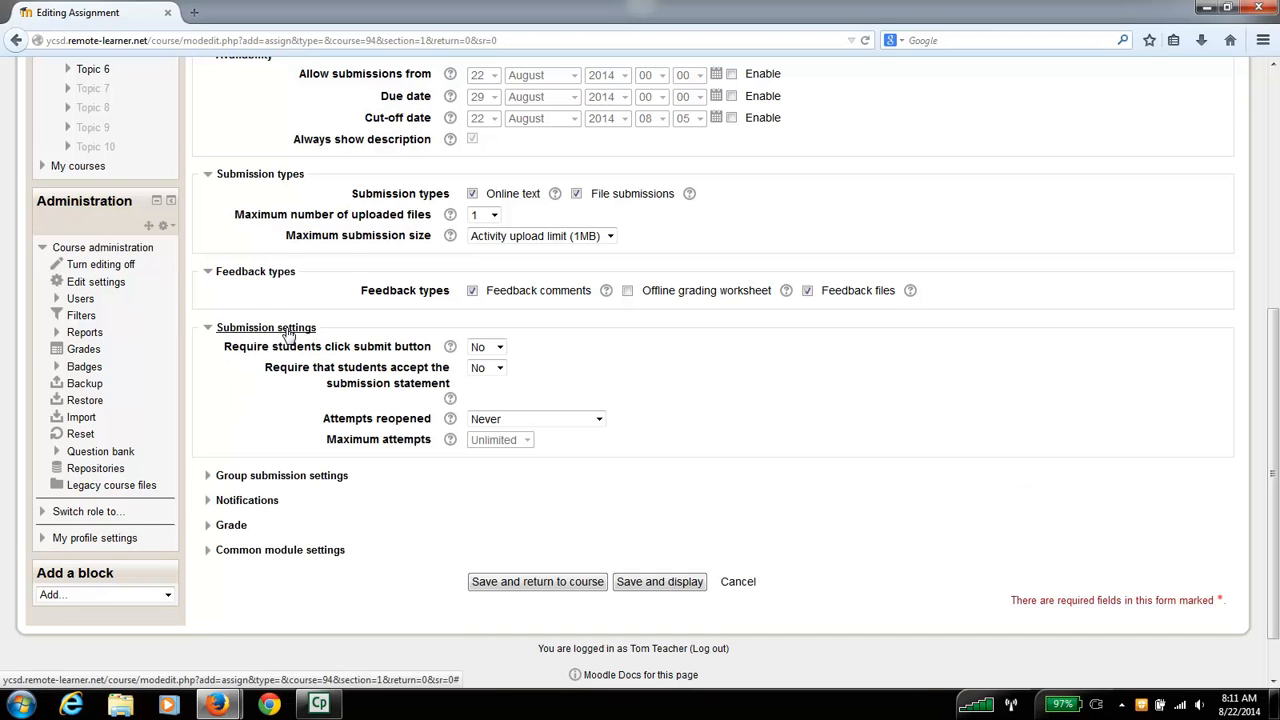
scroll(675, 390, down, 2)
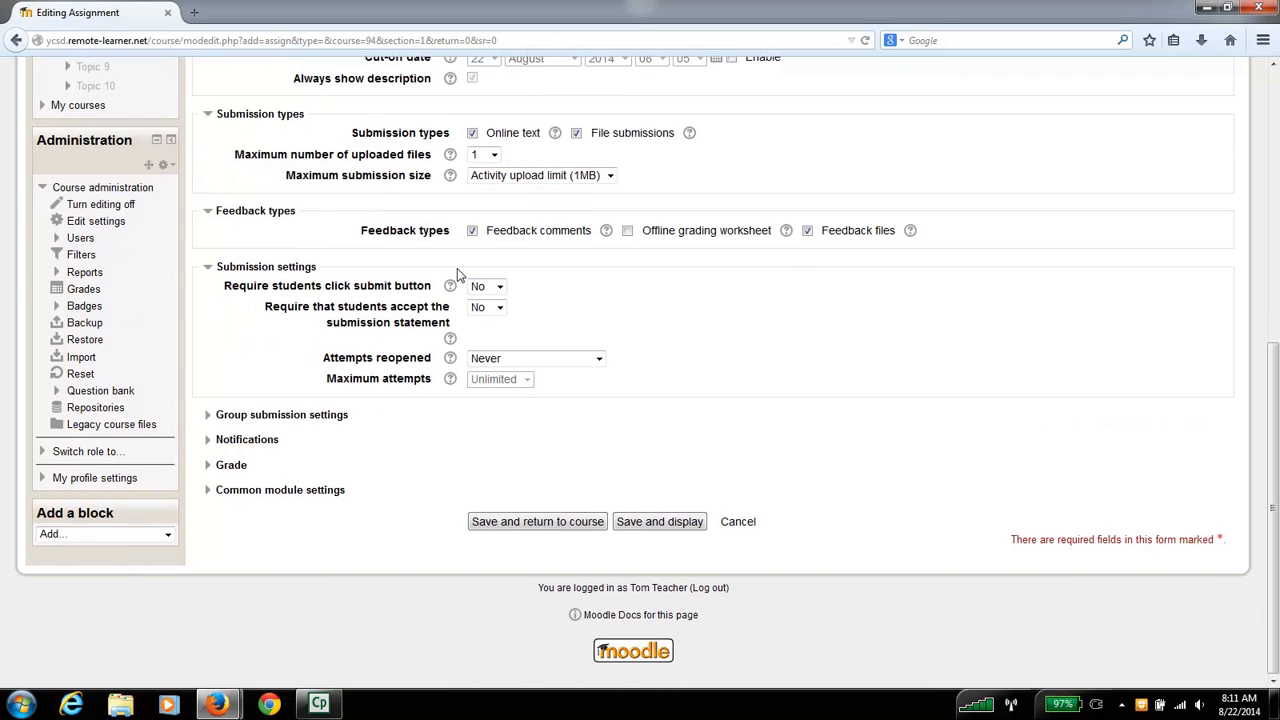
click(501, 287)
click(501, 318)
click(600, 360)
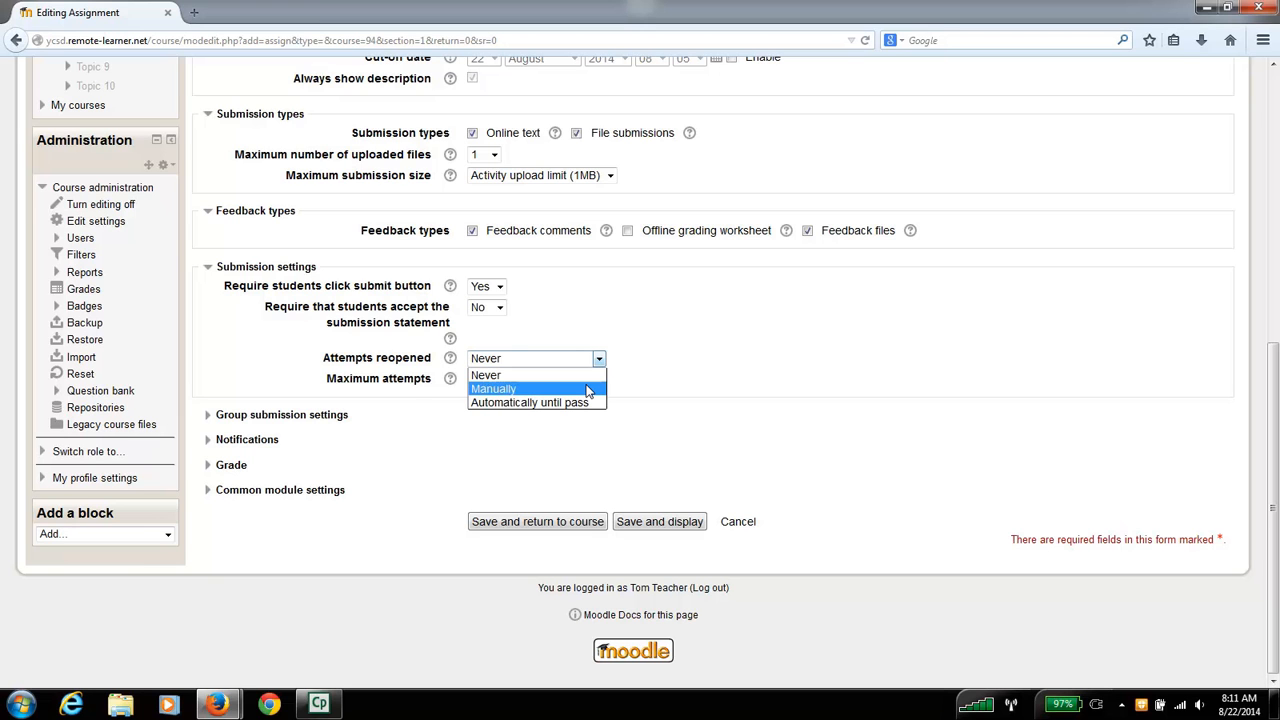
click(588, 390)
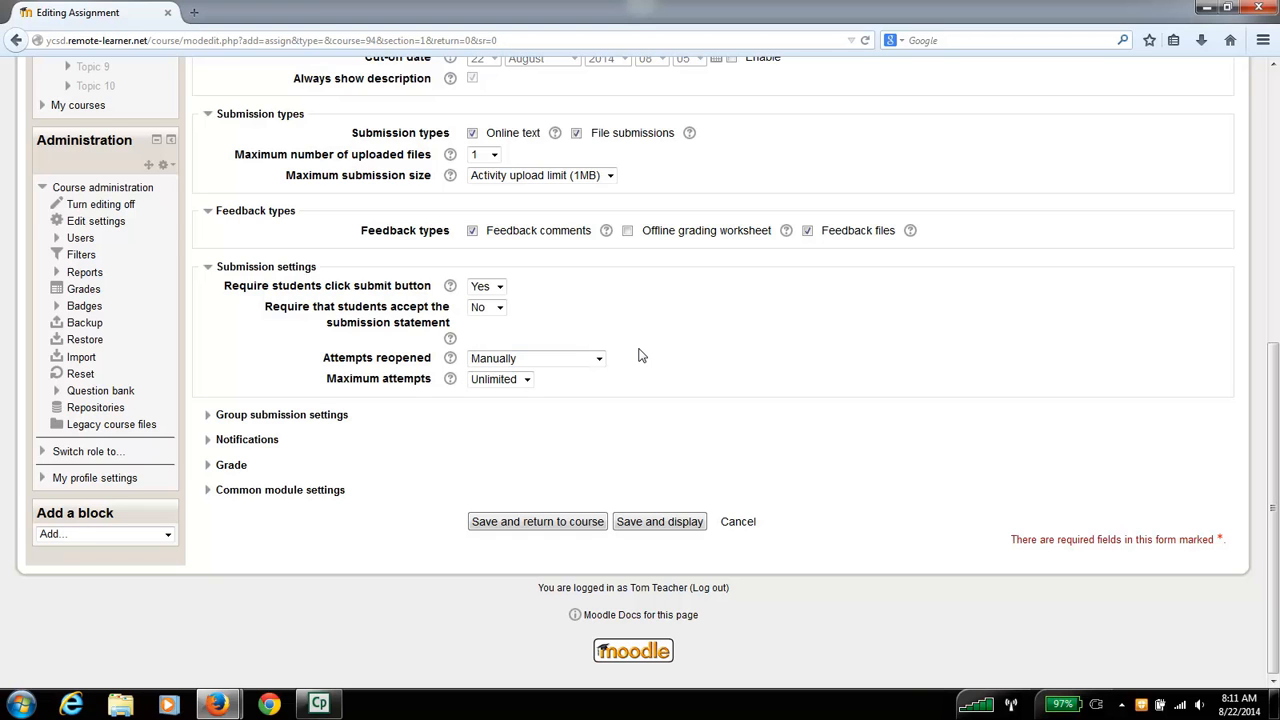
click(526, 382)
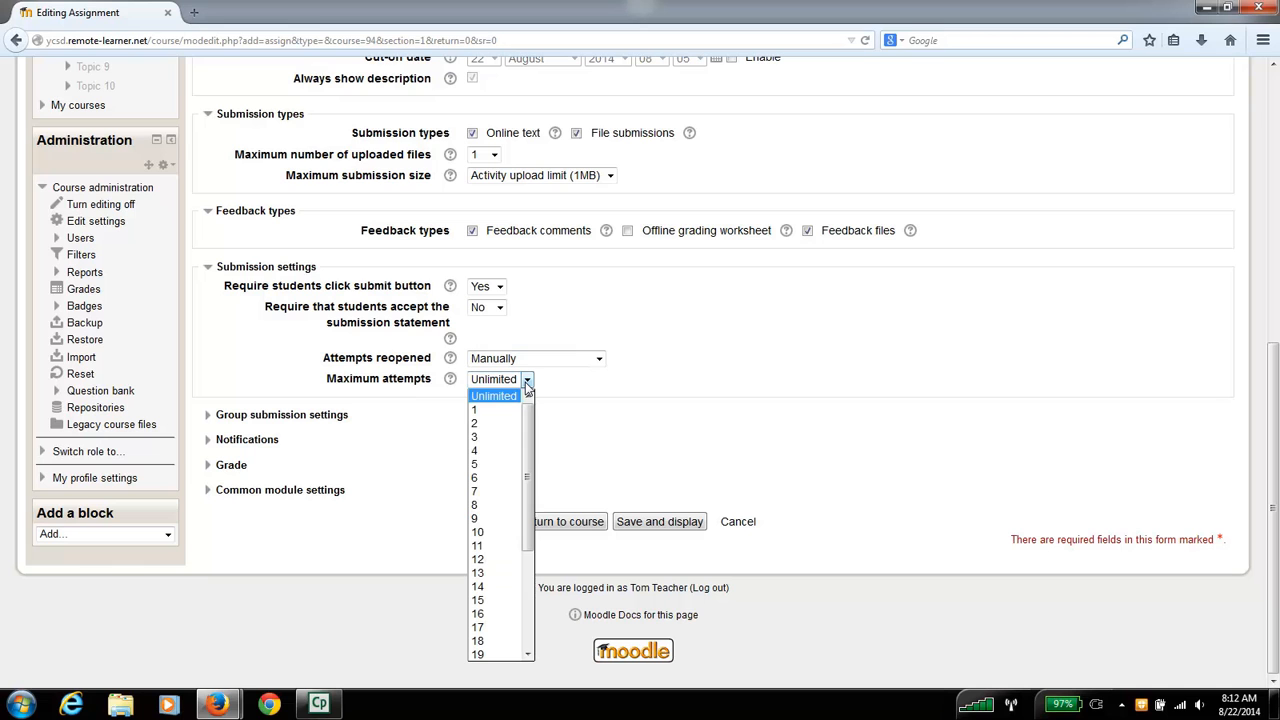
click(526, 382)
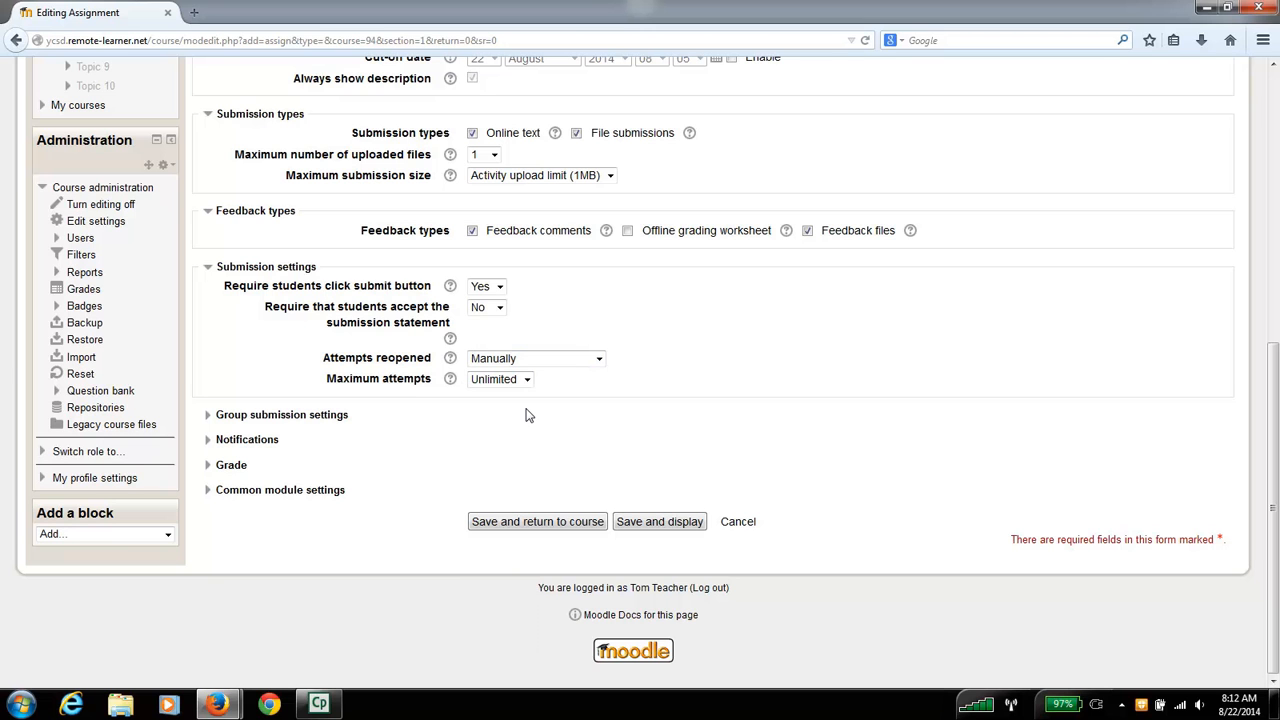
Step: Examine the group submission and notification settings, including the choices for whether students submit in groups
click(320, 416)
scroll(604, 432, down, 2)
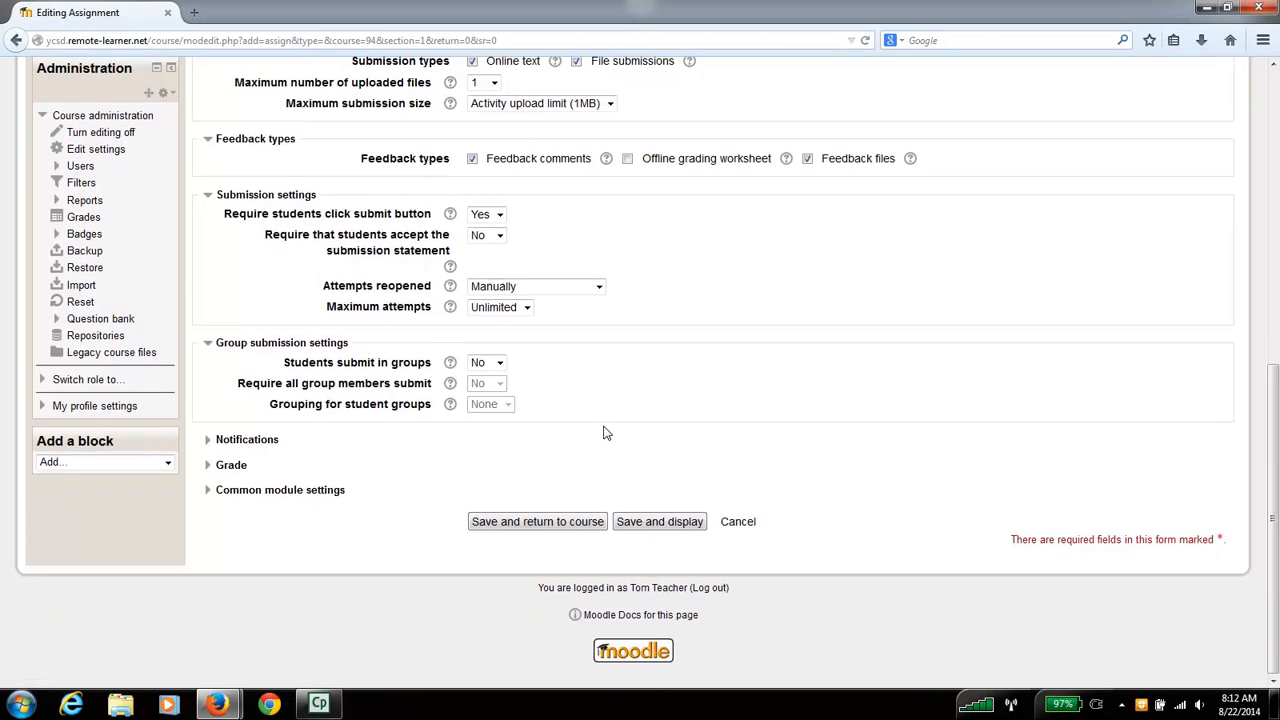
click(262, 449)
scroll(621, 439, down, 1)
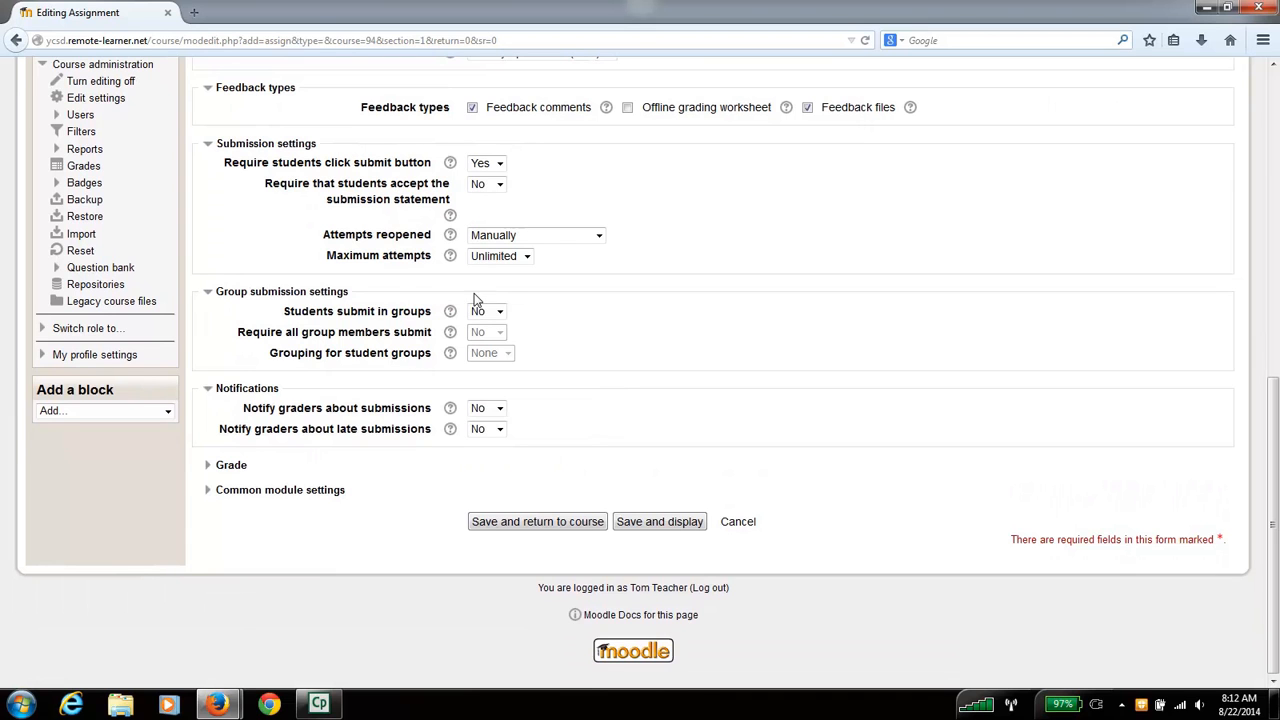
click(500, 312)
click(578, 311)
scroll(309, 403, up, 3)
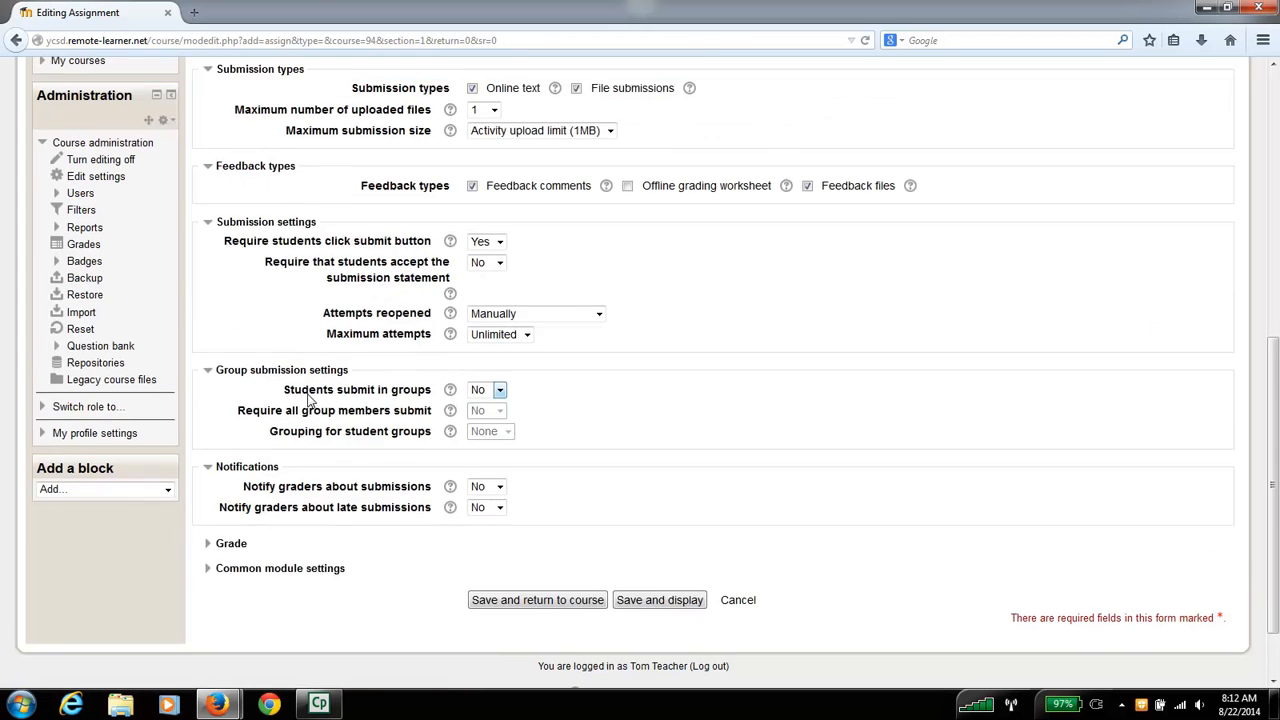
scroll(278, 475, down, 3)
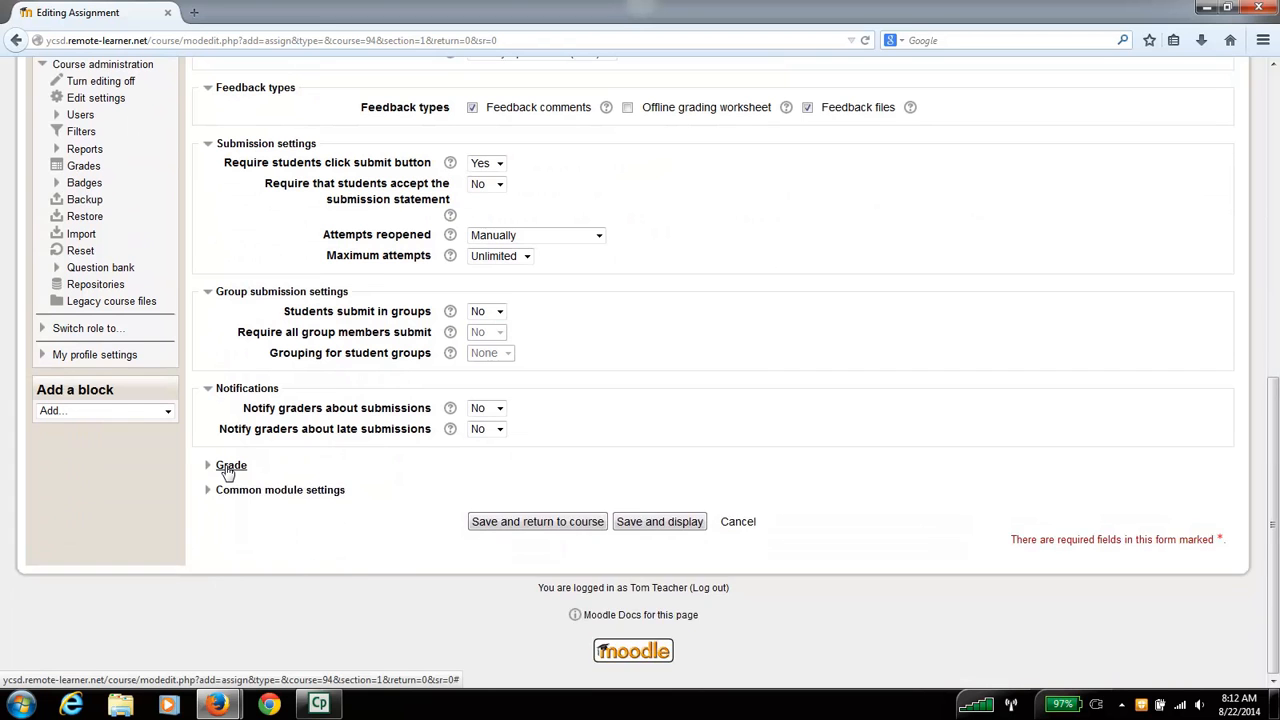
Step: Examine the assignment's grade settings and the available grading methods
click(231, 466)
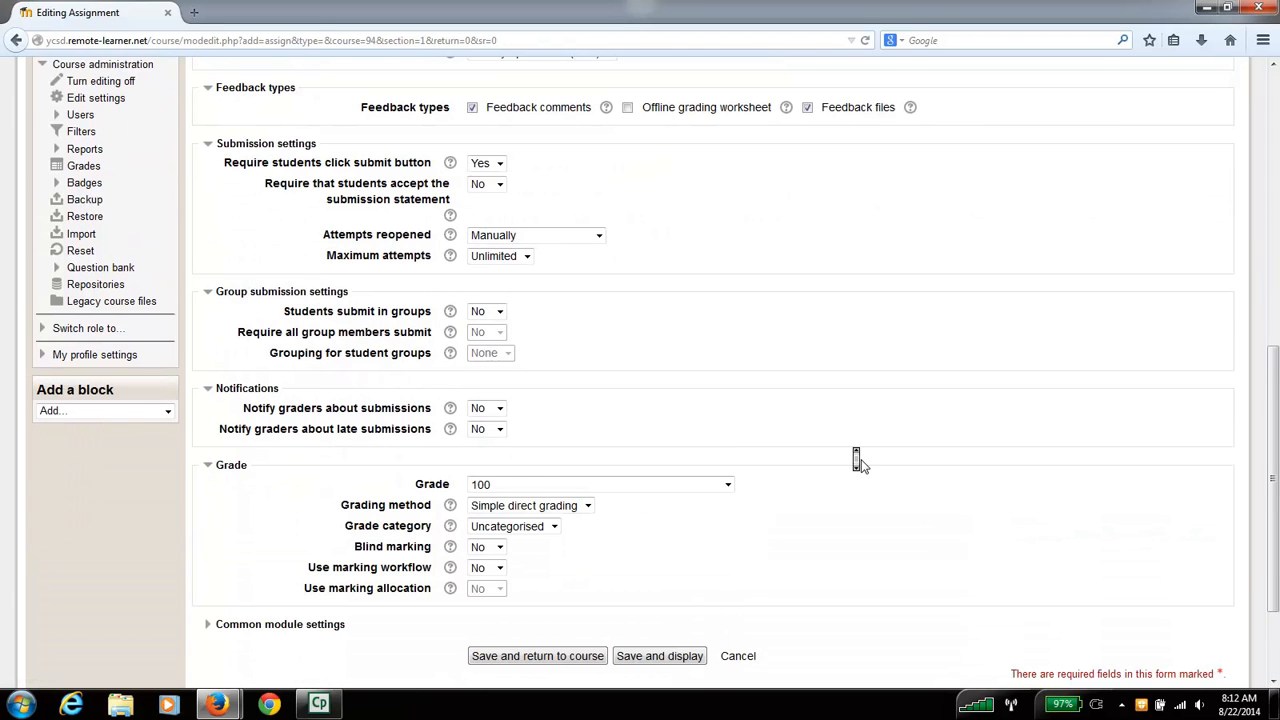
scroll(857, 458, down, 1)
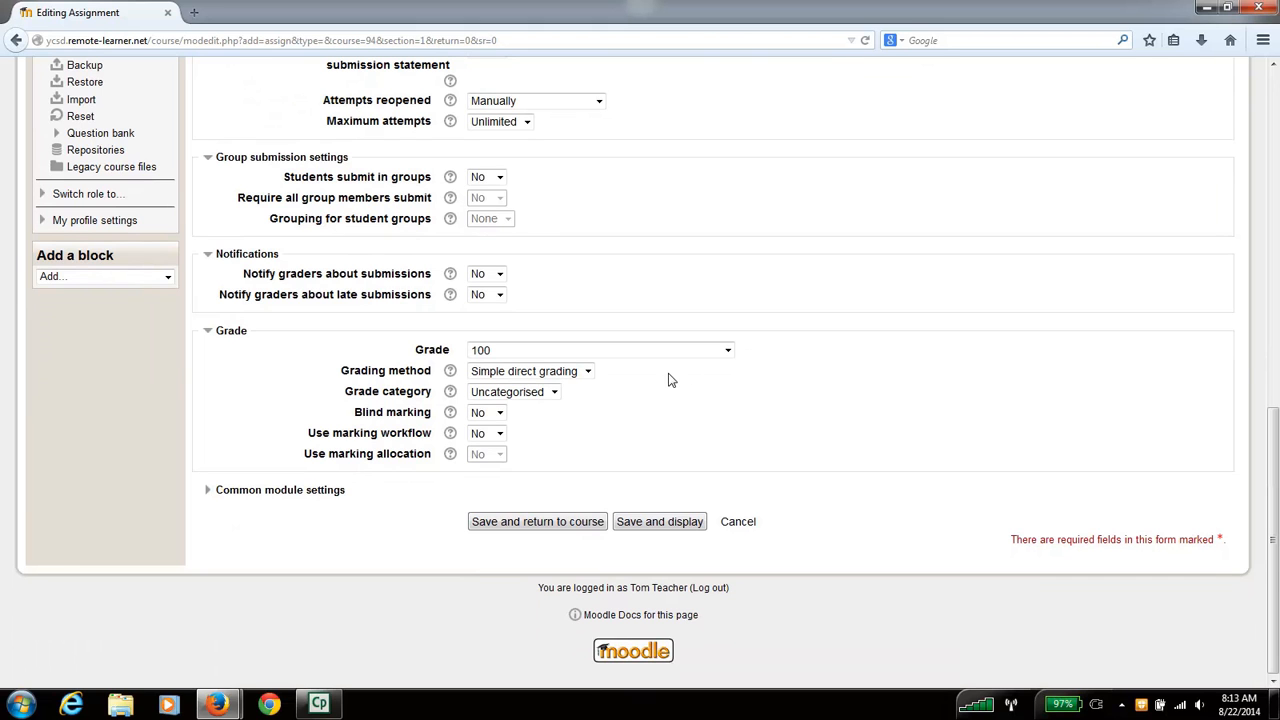
click(589, 372)
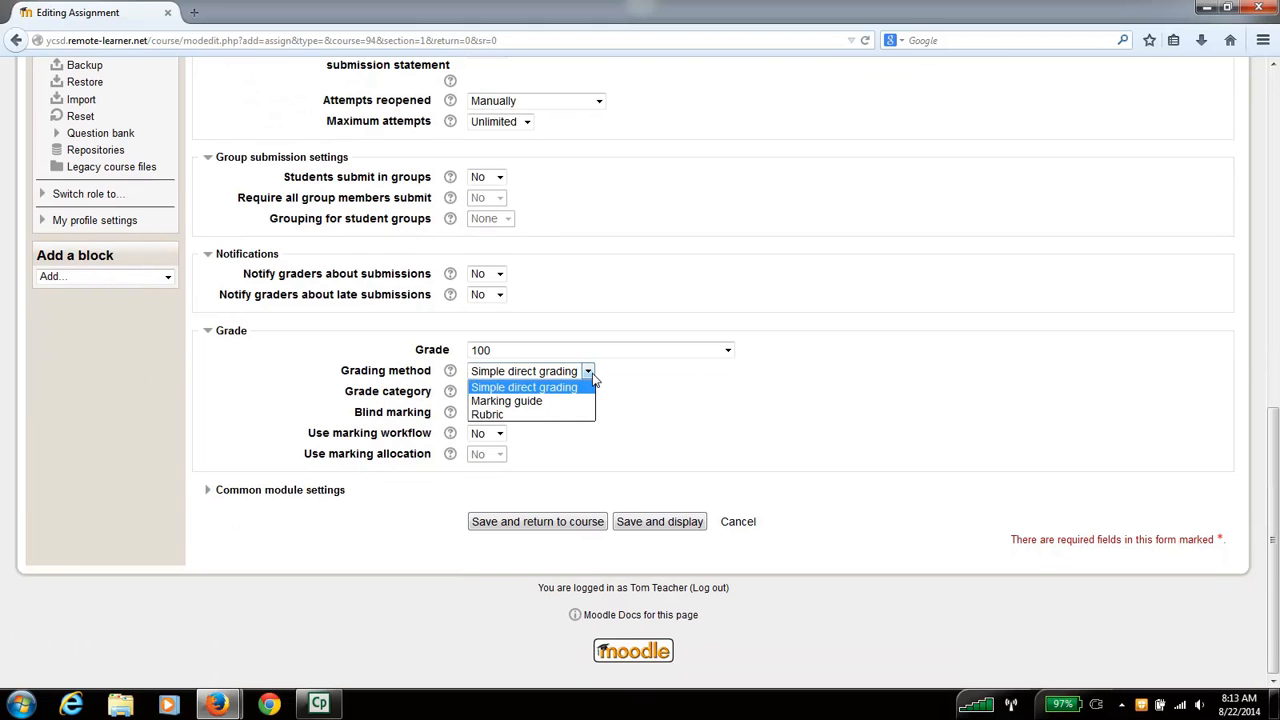
click(592, 377)
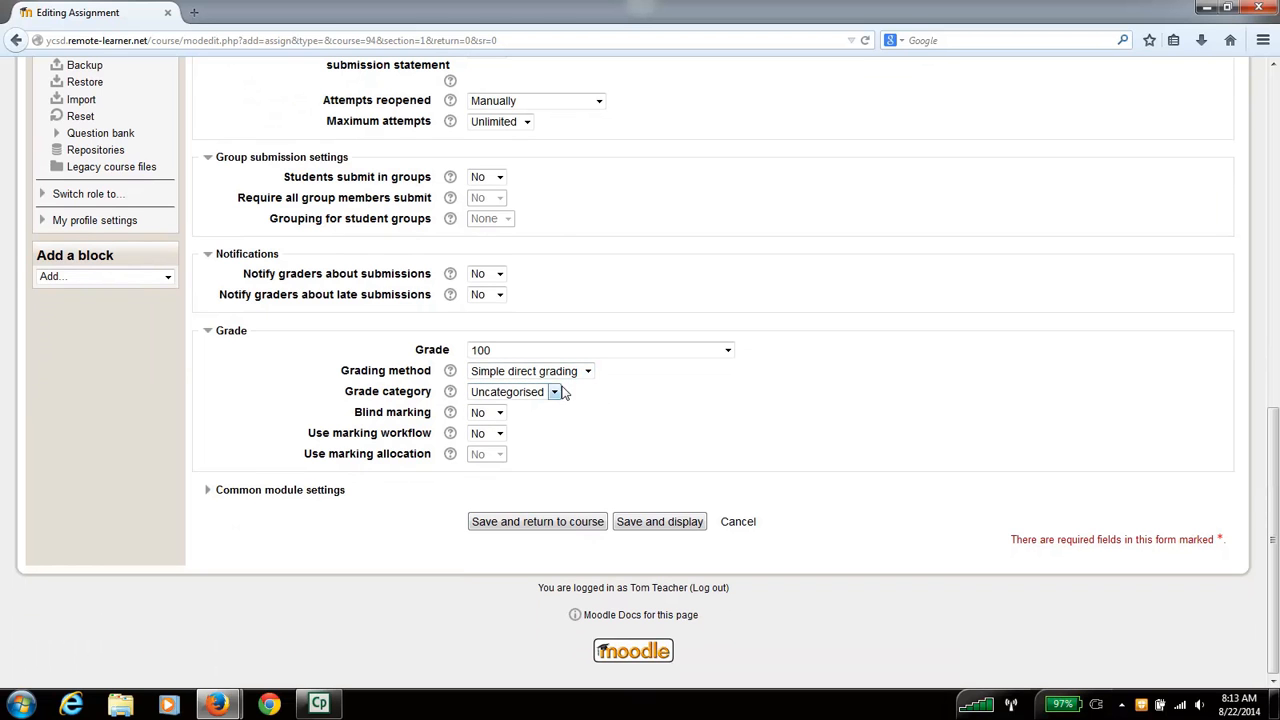
click(585, 371)
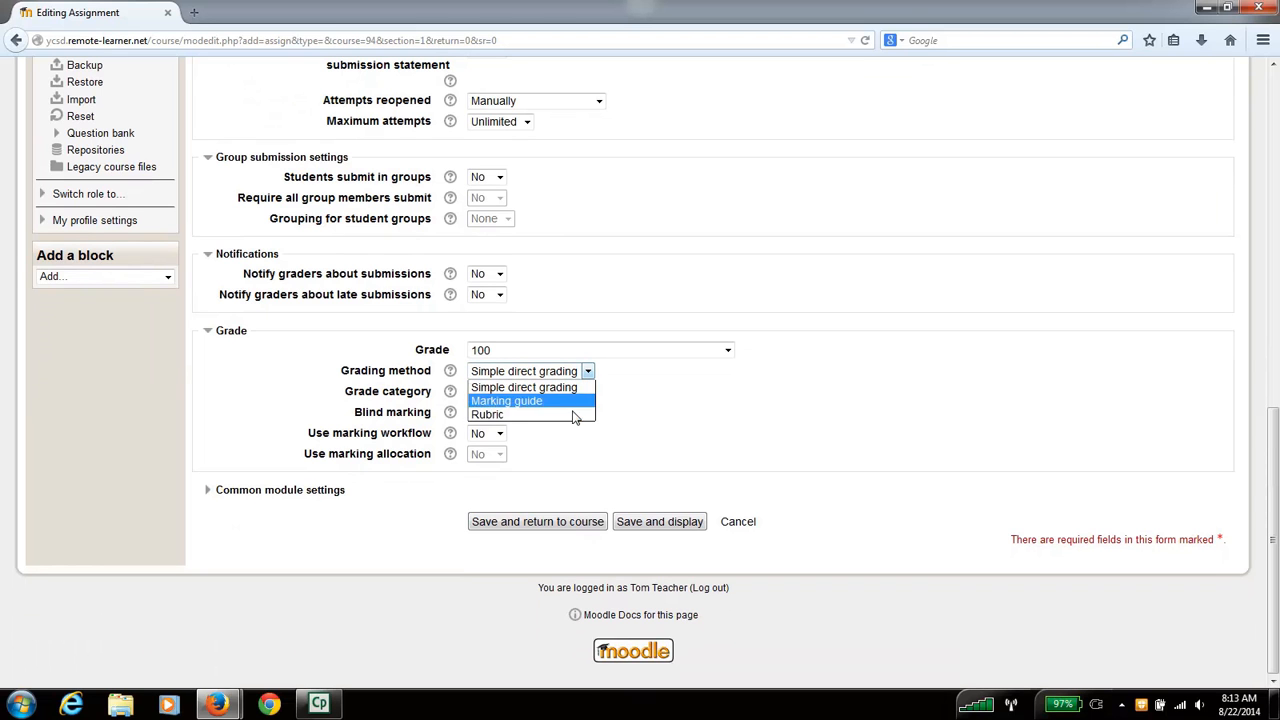
click(651, 415)
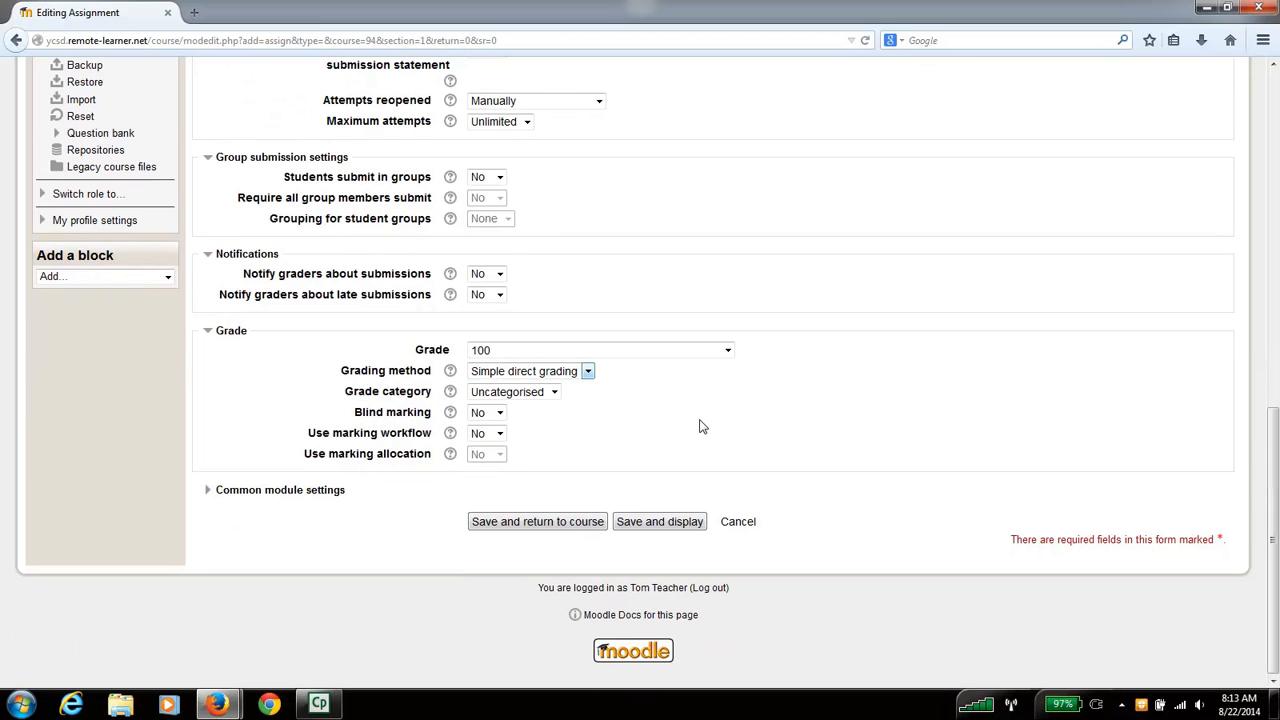
scroll(690, 416, up, 3)
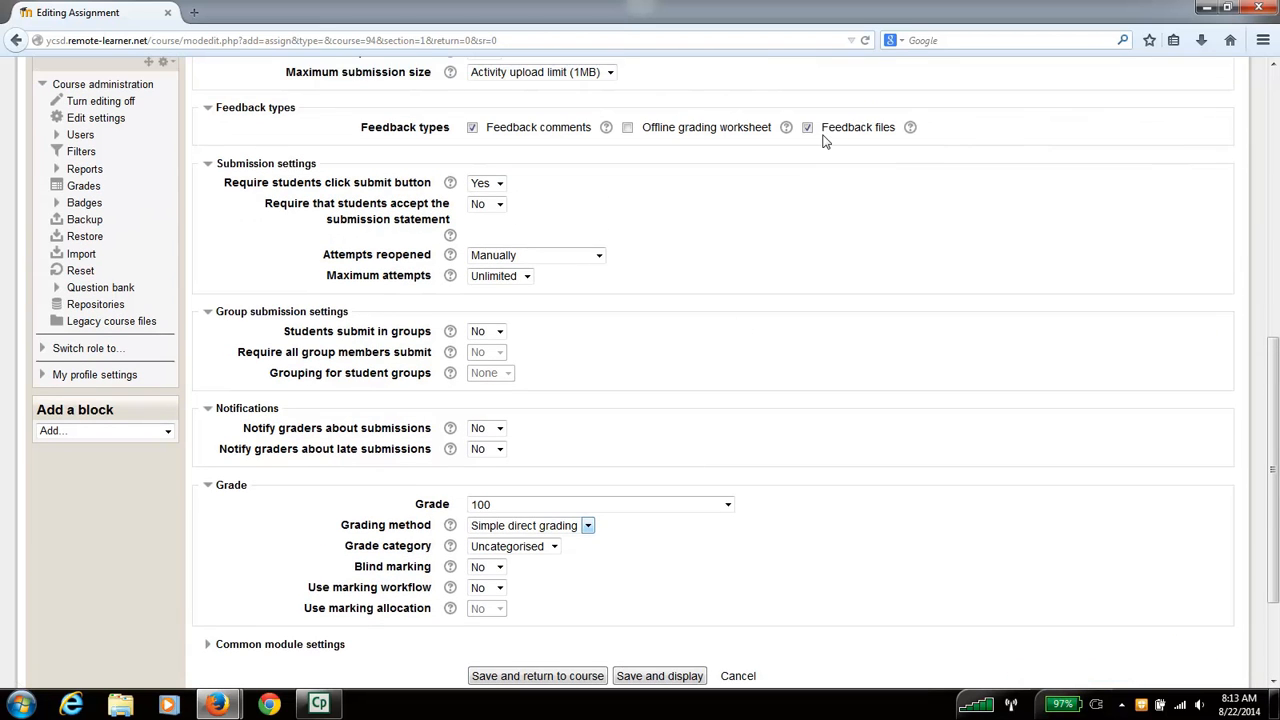
scroll(648, 412, down, 3)
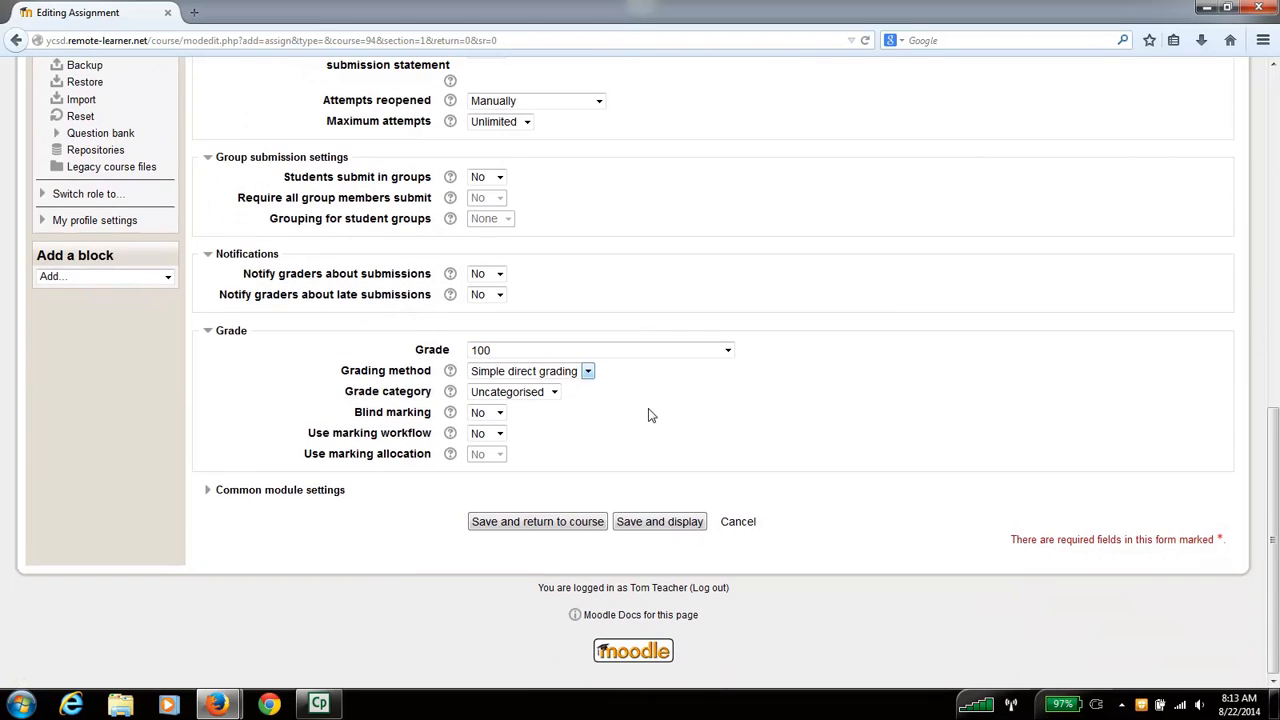
Step: Check the common module settings, and save the assignment, returning to the course page
click(316, 493)
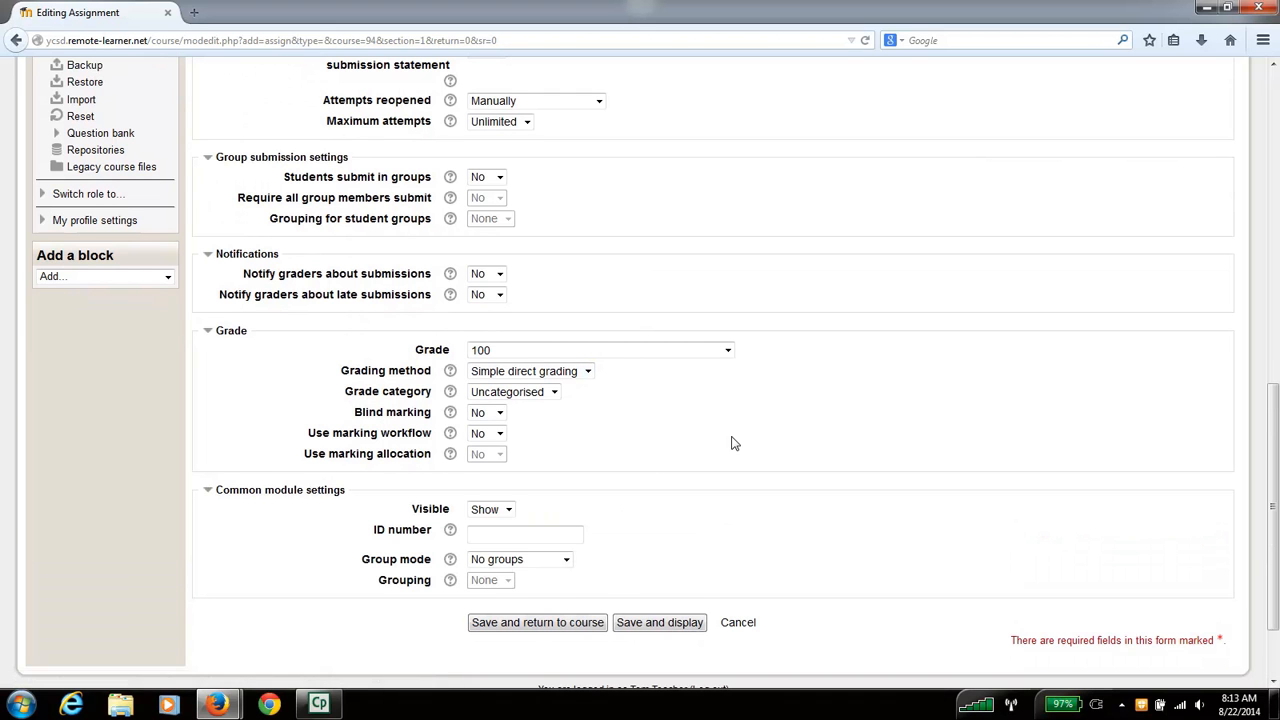
scroll(731, 443, down, 2)
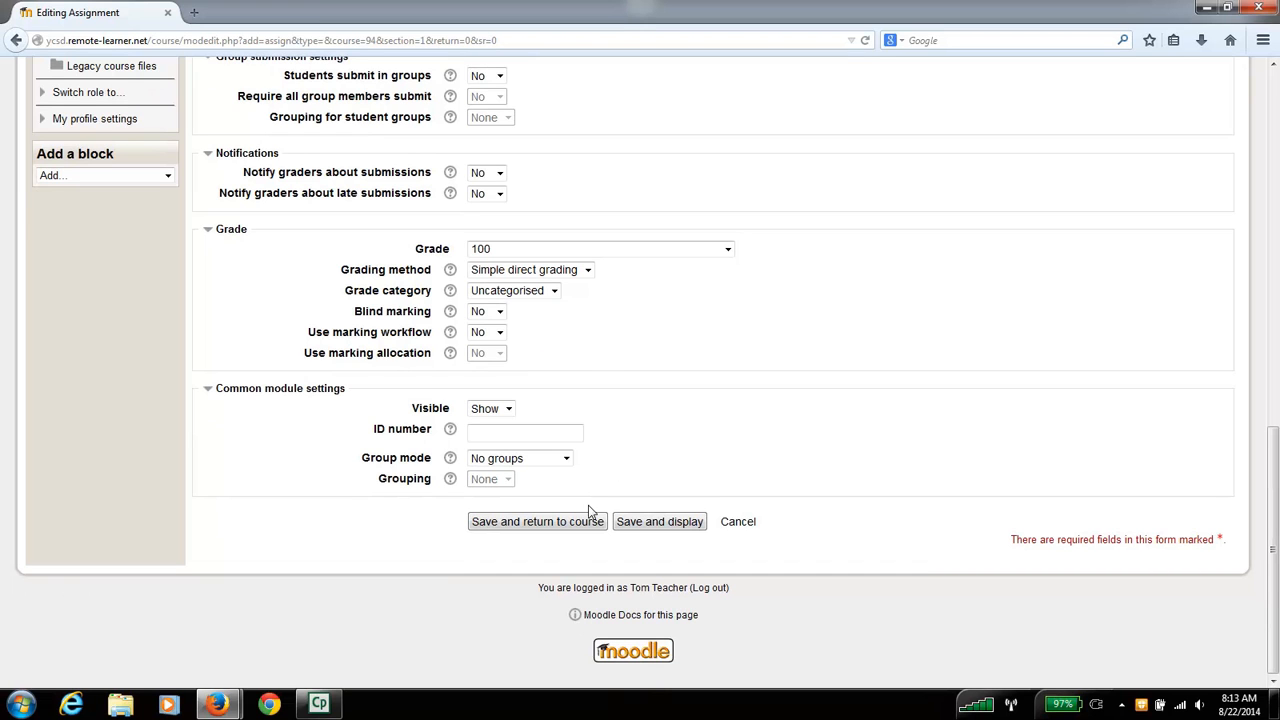
click(538, 521)
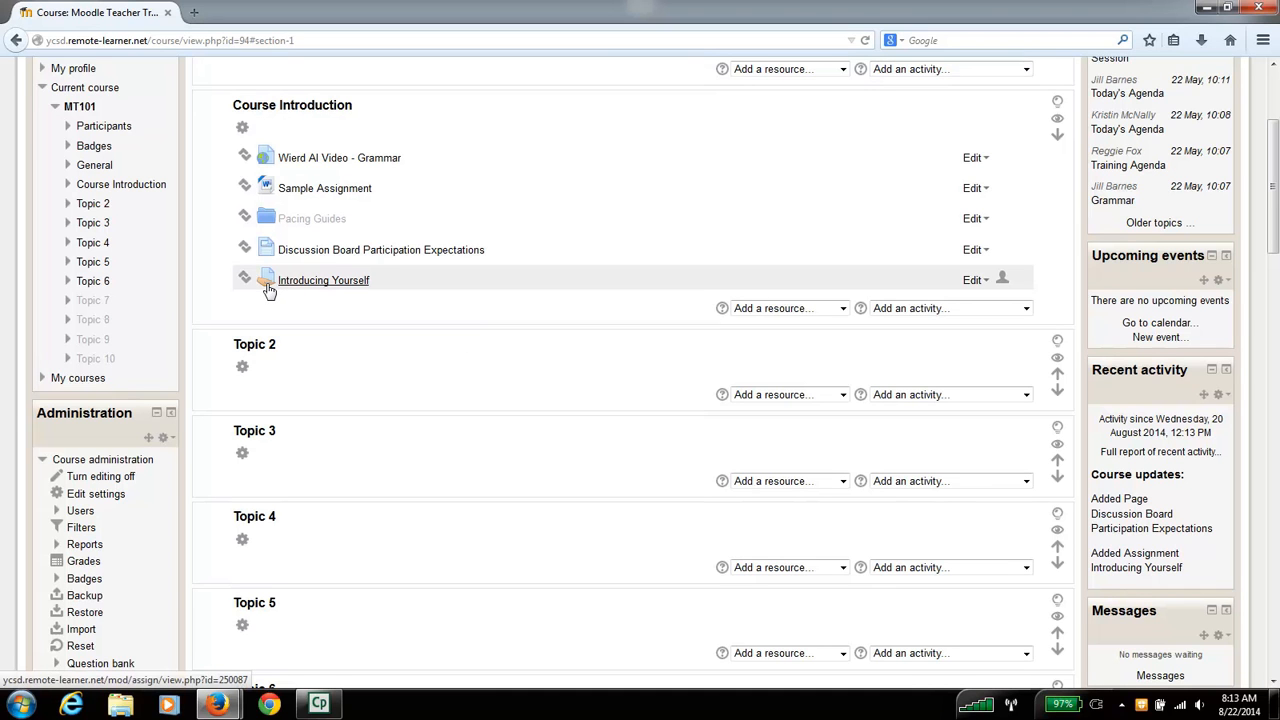
Step: Open the Introducing Yourself assignment from the Course Introduction section and review its description, grading summary and submission status
click(322, 283)
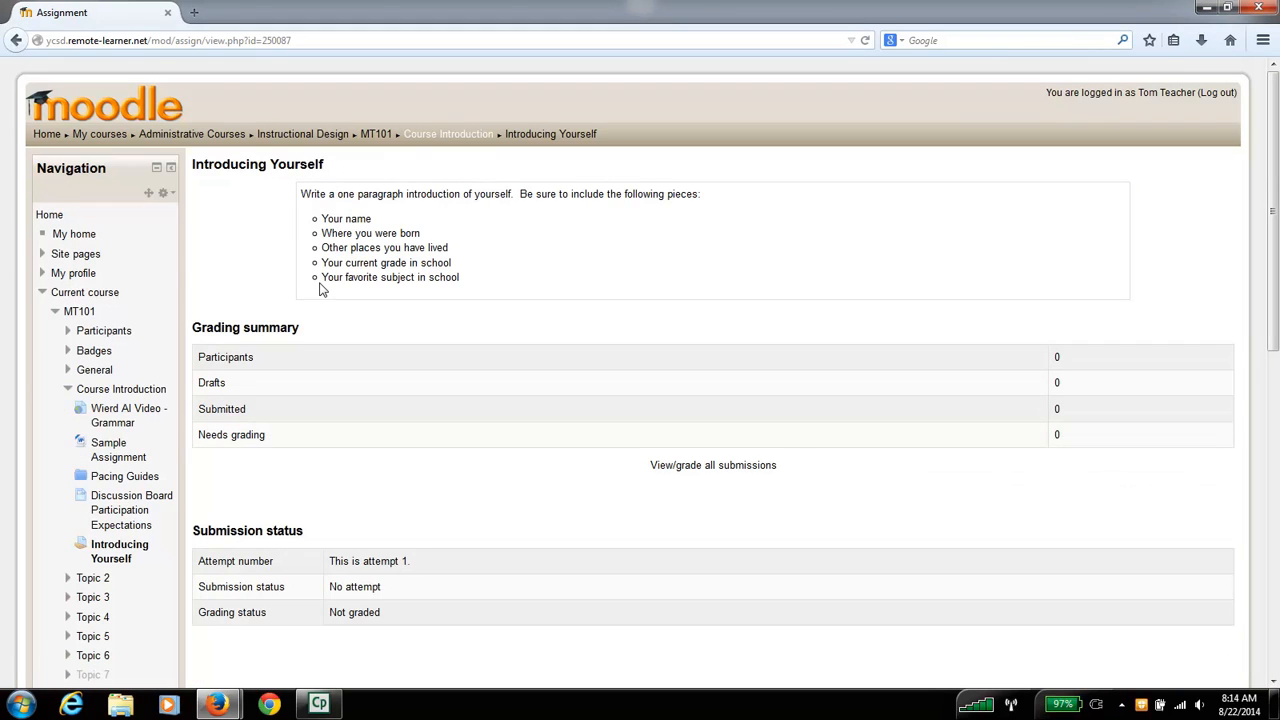
scroll(555, 307, down, 2)
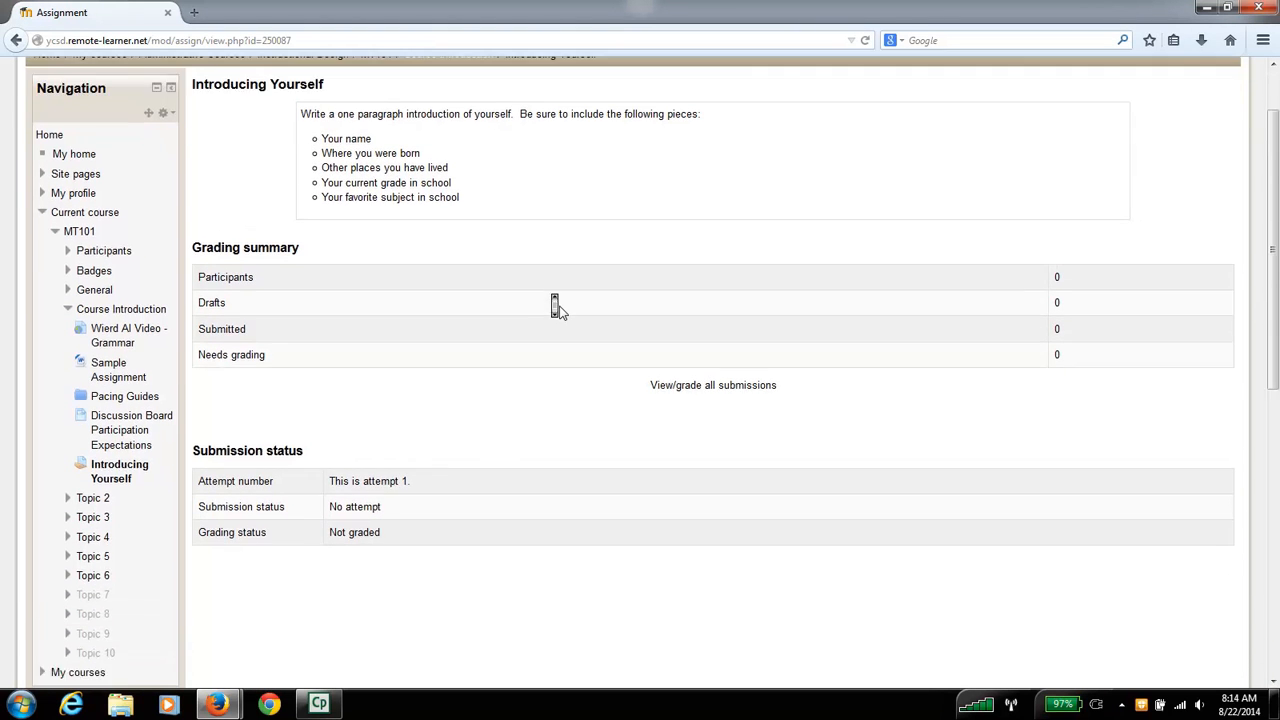
scroll(557, 307, up, 2)
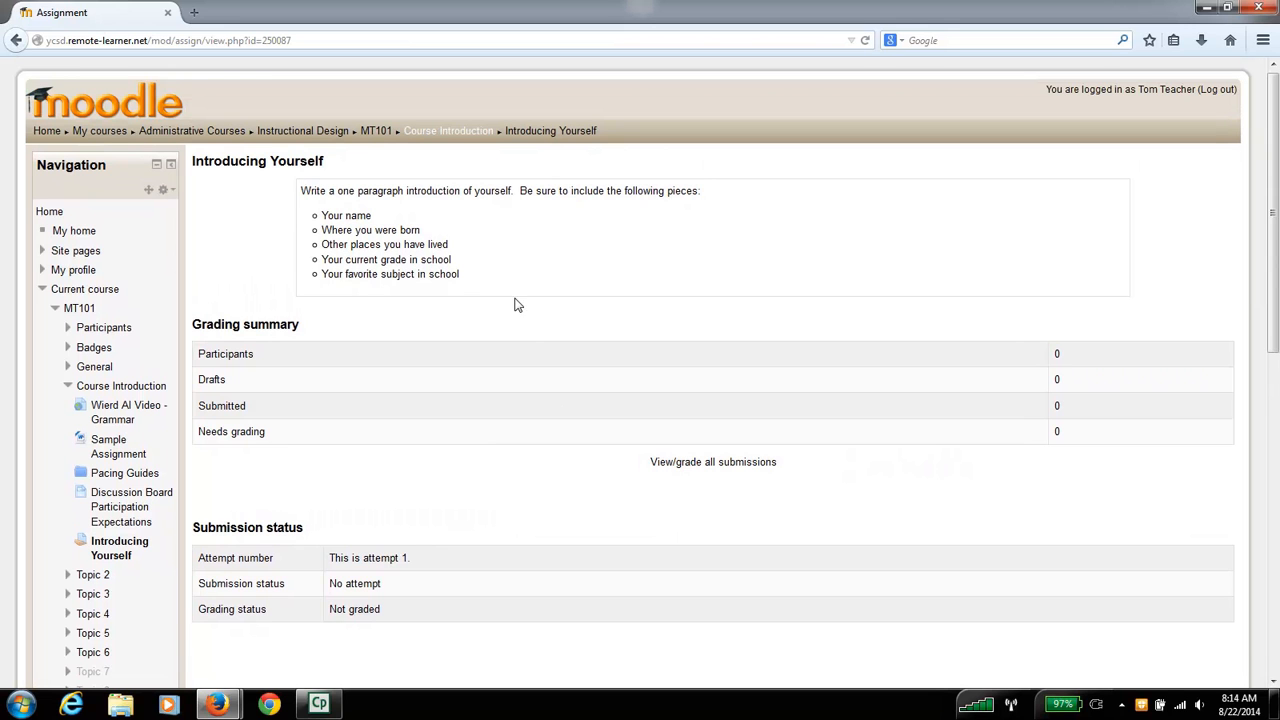
scroll(518, 321, down, 2)
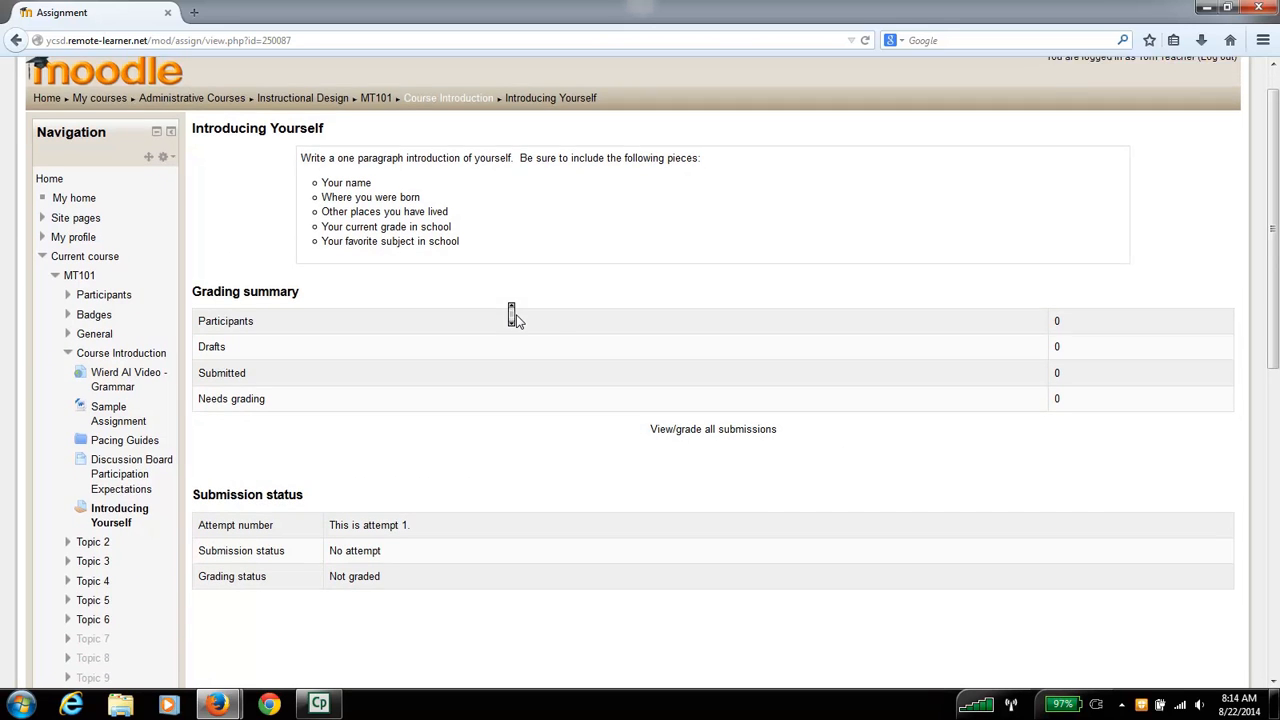